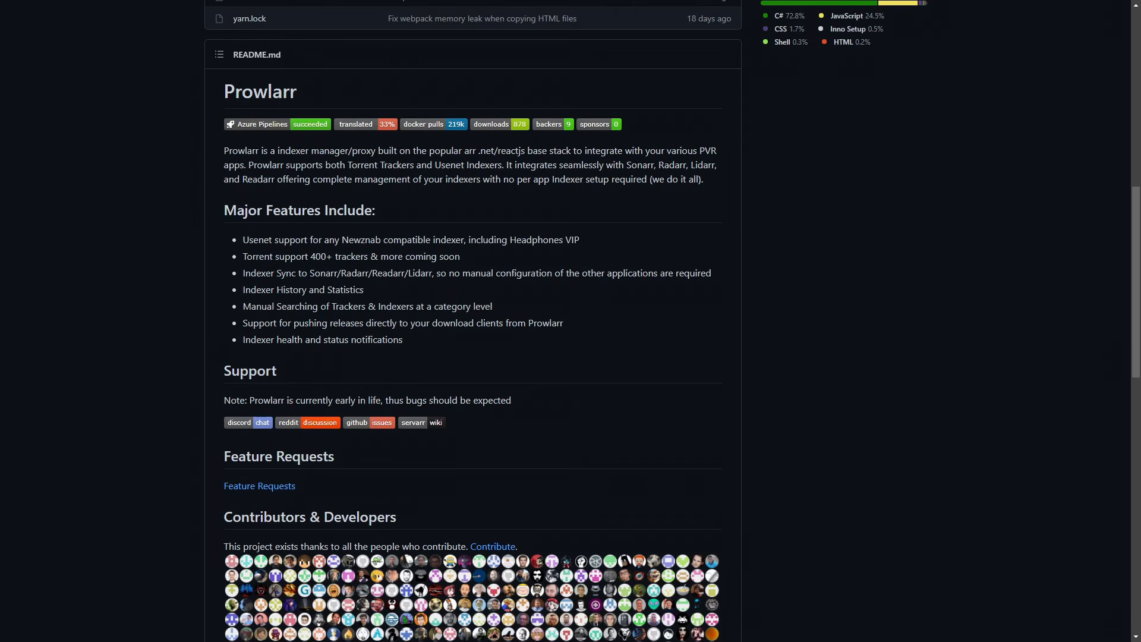
Review the README of the Prowlarr GitHub repository from its features to the license, and the table of contents of the ibracorp/prowlarr guide.
scroll(832, 440, "up", 10)
mouse_move(63, 63)
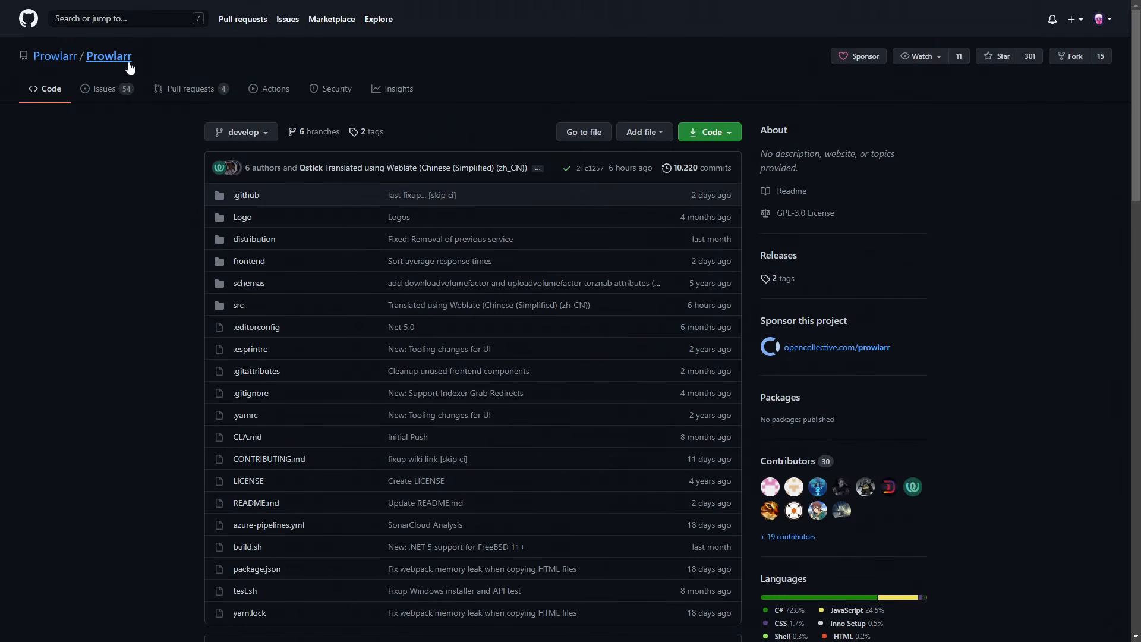
scroll(134, 62, "down", 1)
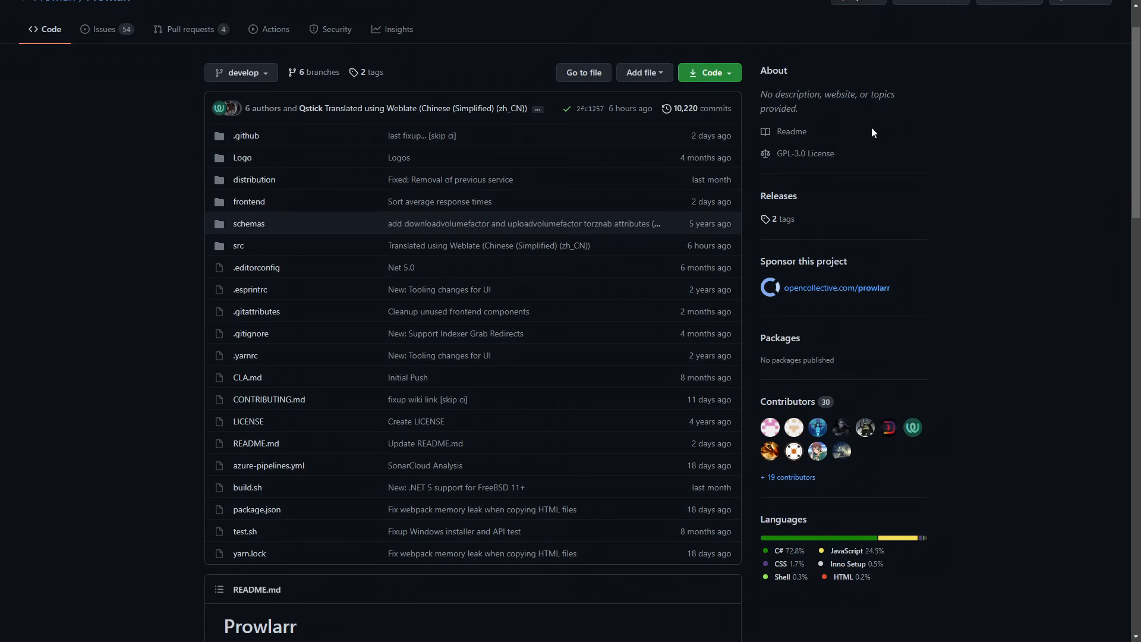
scroll(886, 149, "down", 9)
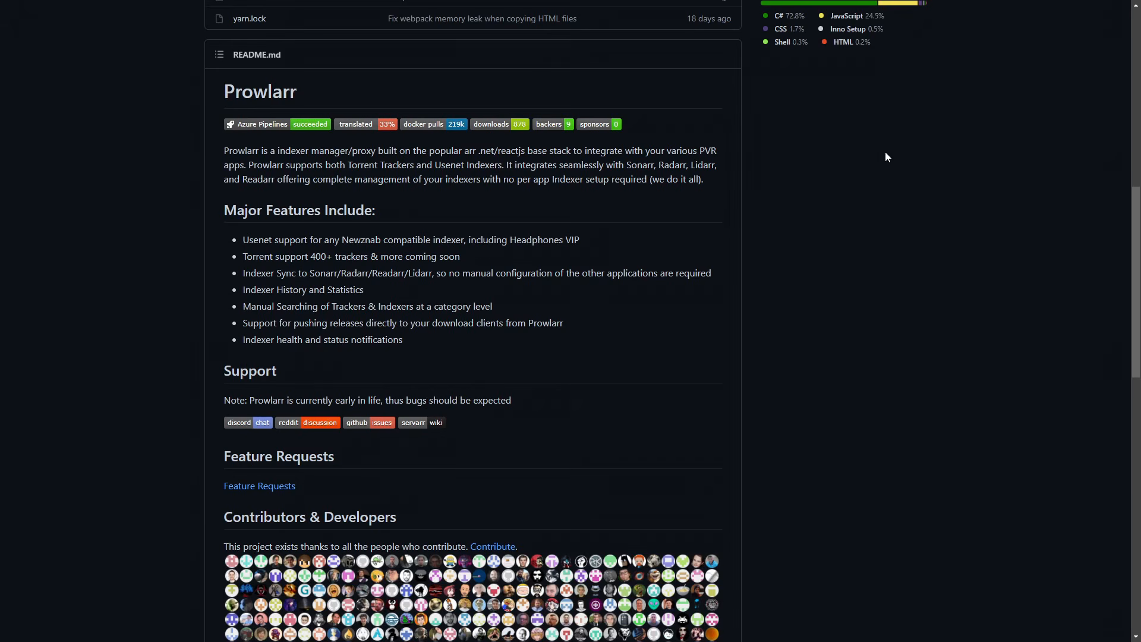
left_click_drag(652, 179, 699, 179)
left_click(698, 230)
scroll(763, 285, "down", 8)
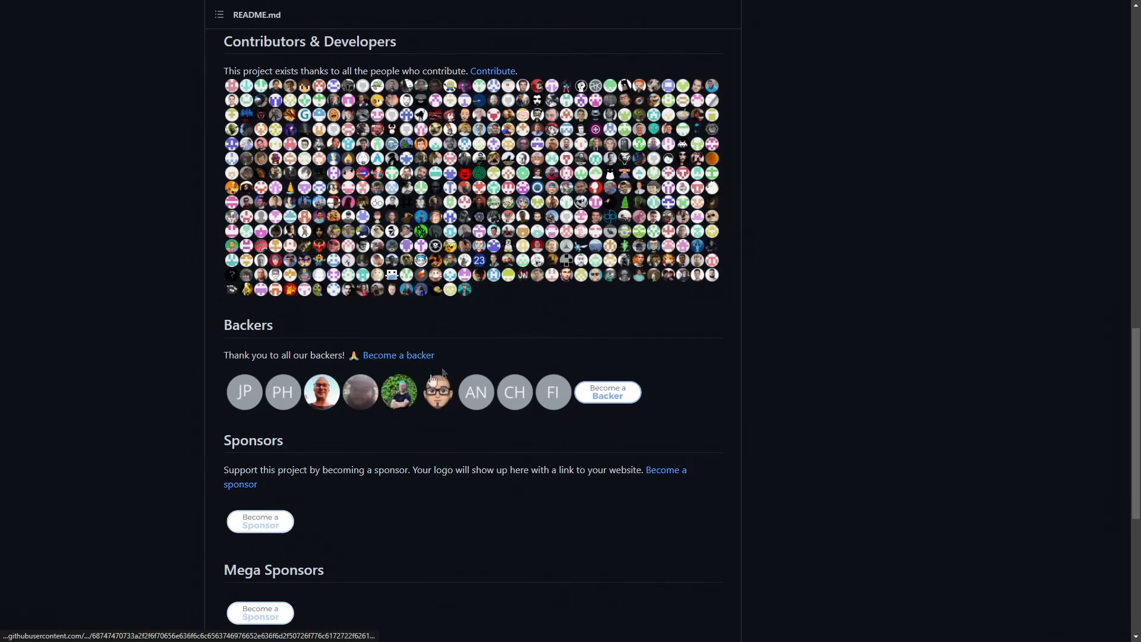
scroll(265, 428, "down", 3)
scroll(293, 446, "down", 3)
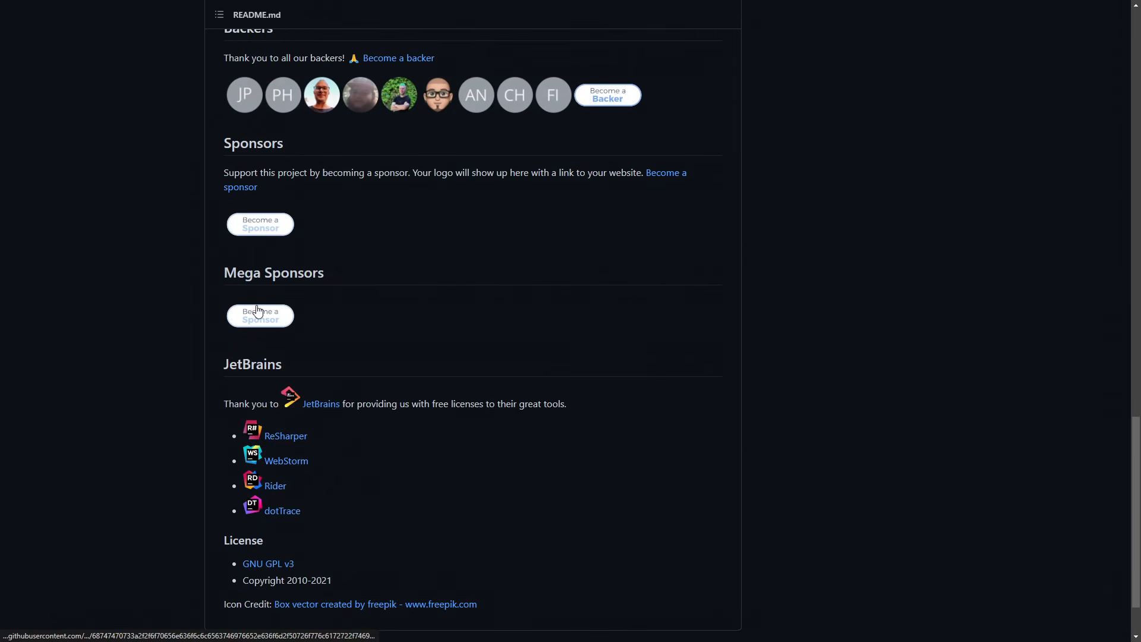
scroll(411, 358, "down", 2)
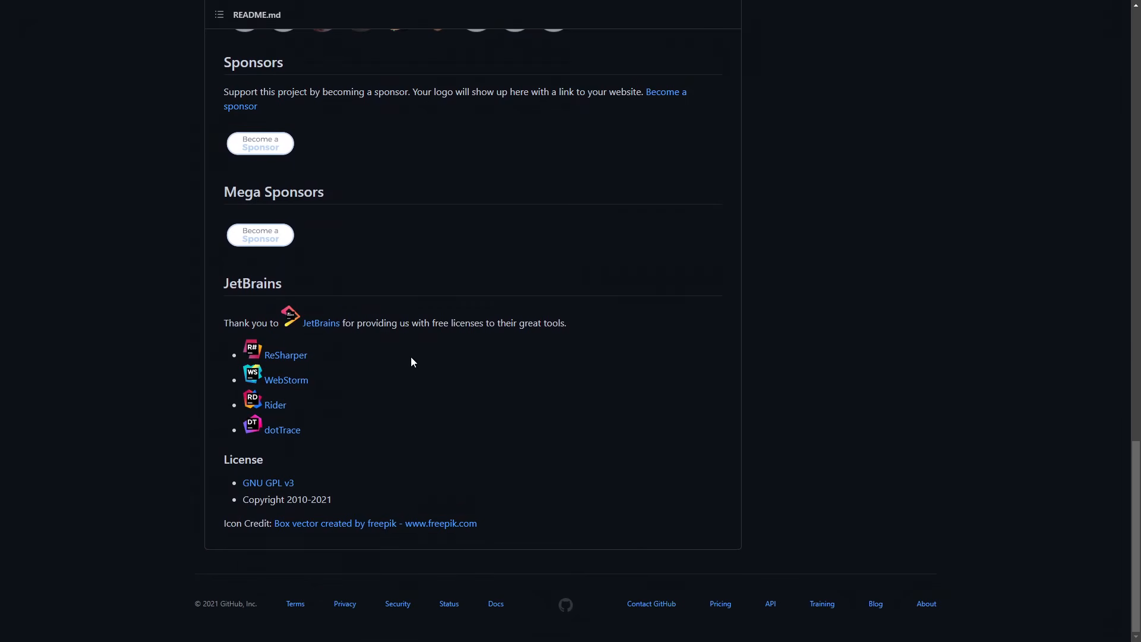
scroll(412, 361, "up", 7)
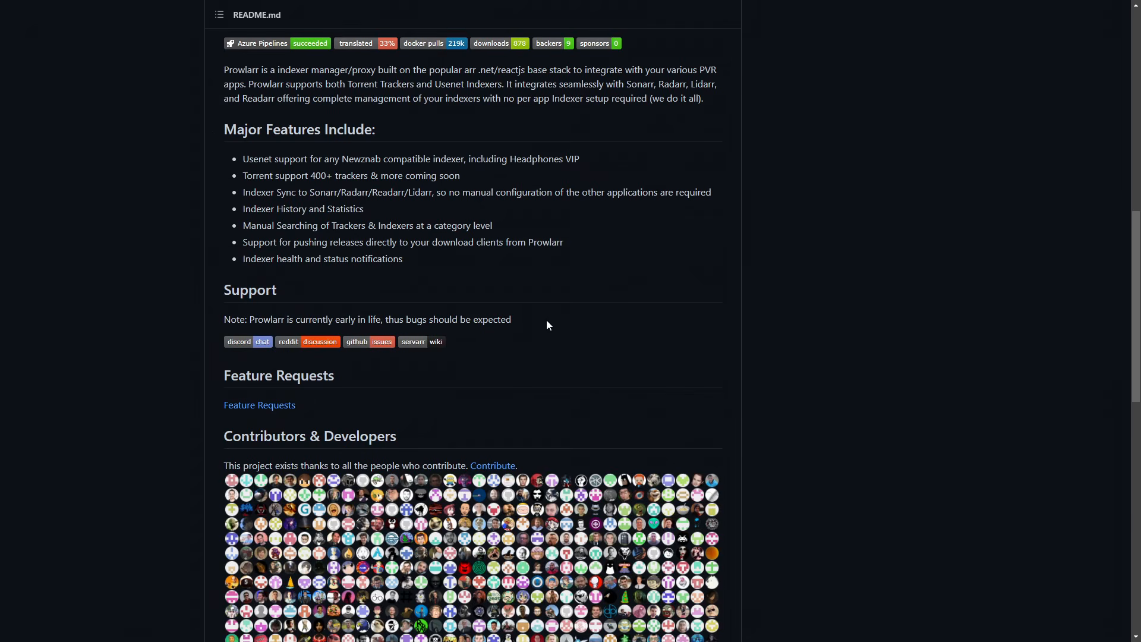
scroll(538, 266, "up", 2)
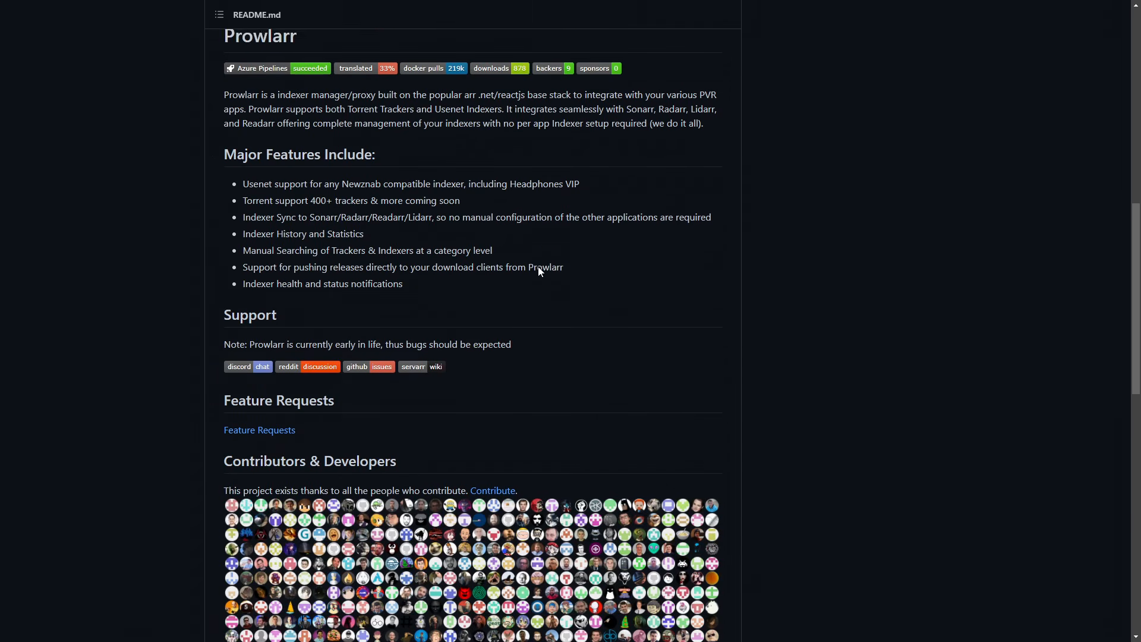
scroll(541, 270, "up", 4)
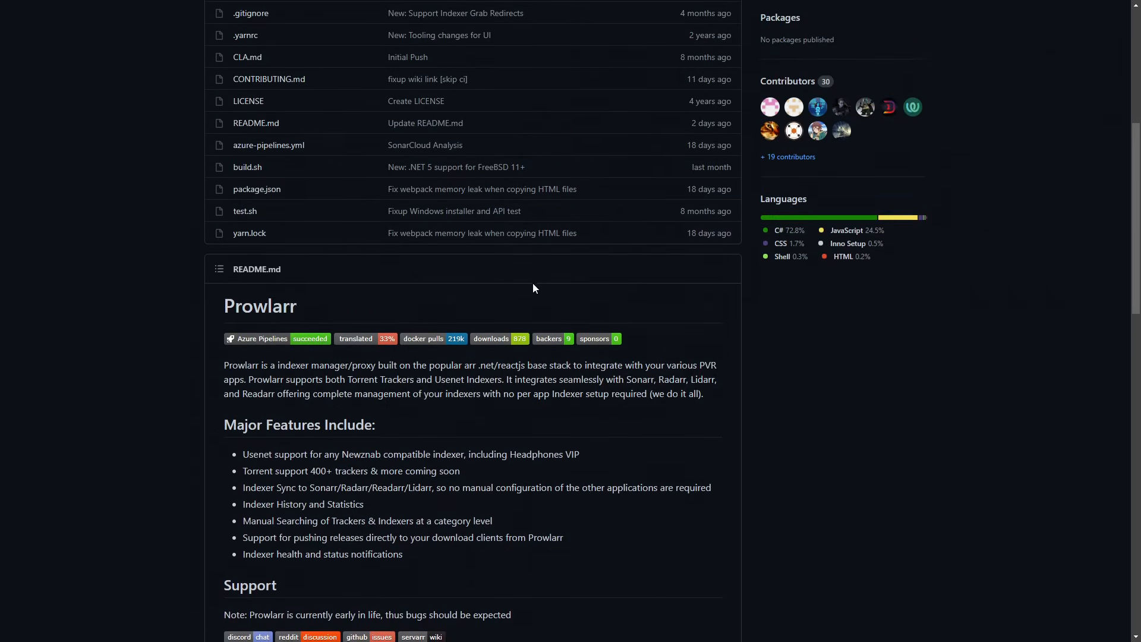
scroll(541, 276, "down", 2)
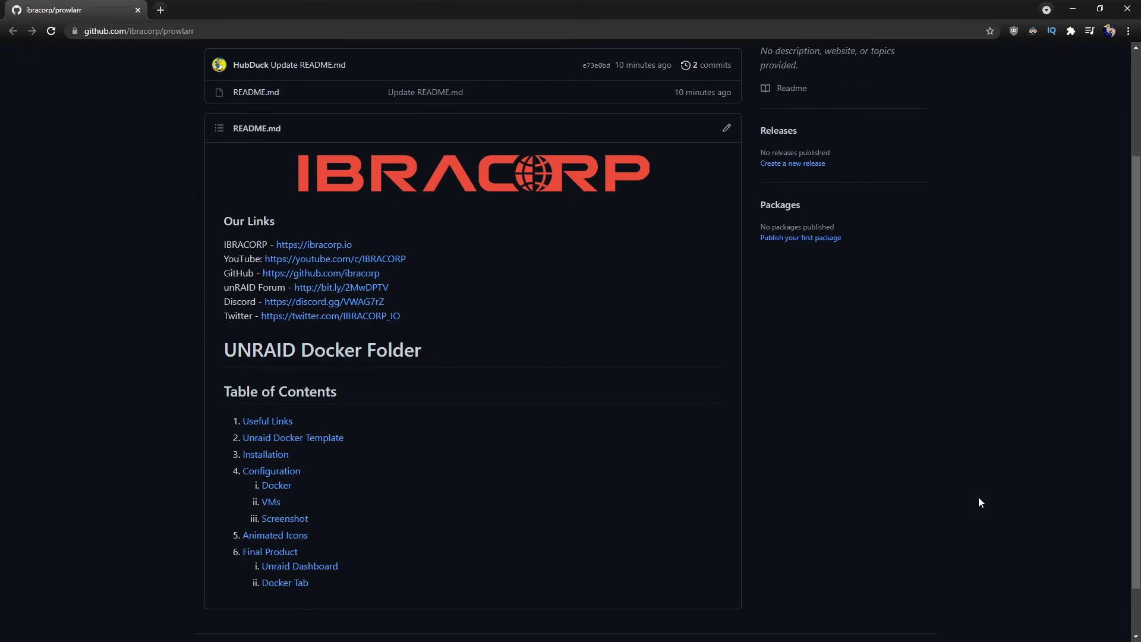
scroll(962, 492, "up", 3)
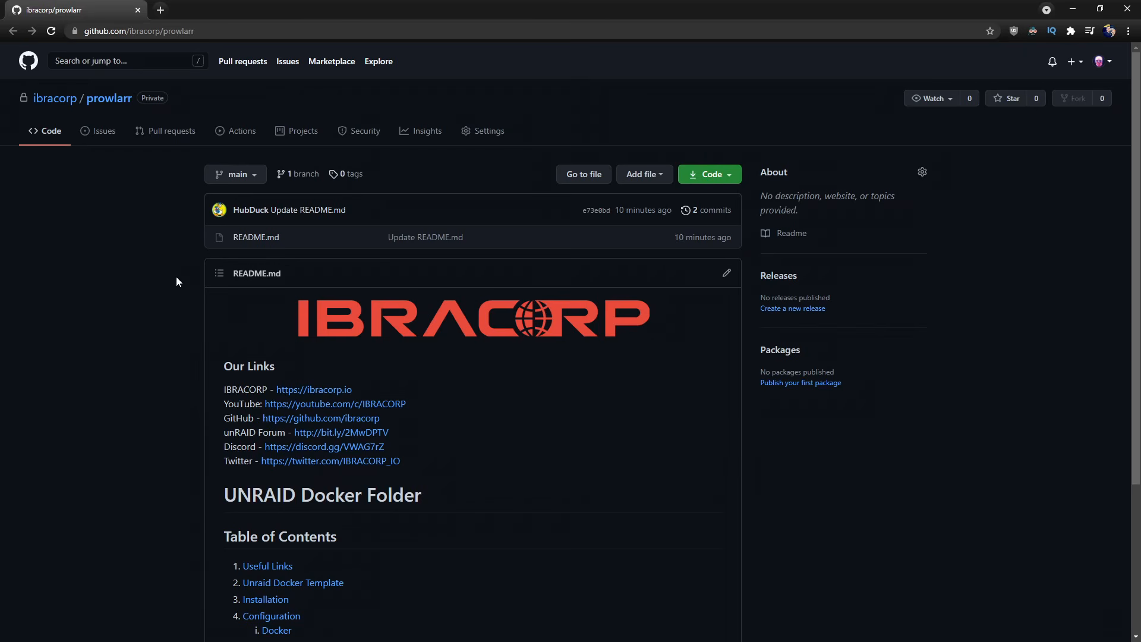
scroll(176, 277, "down", 2)
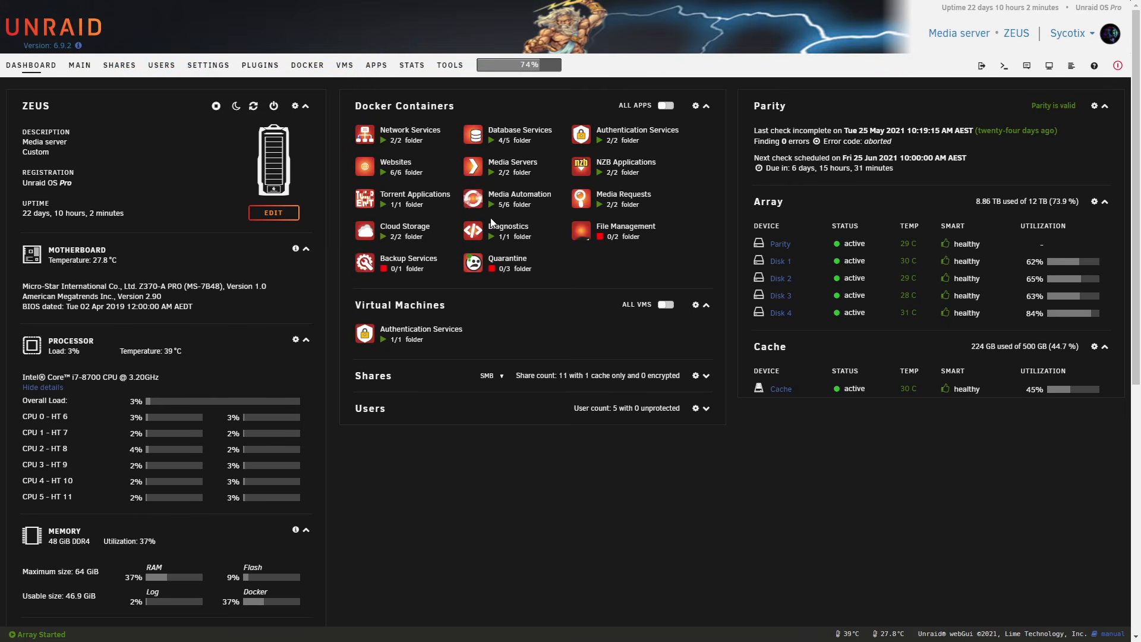
Search Unraid's Community Applications for prowlarr and choose to install the hotio repository version using the Default branch.
left_click(376, 66)
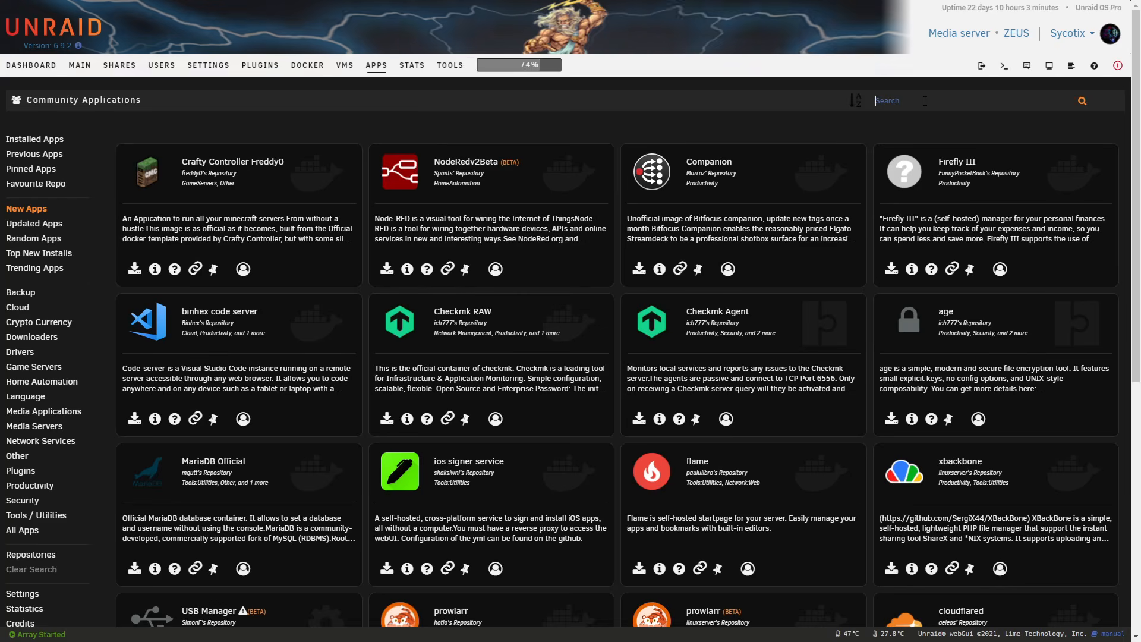
type("prowlarr")
key("Return")
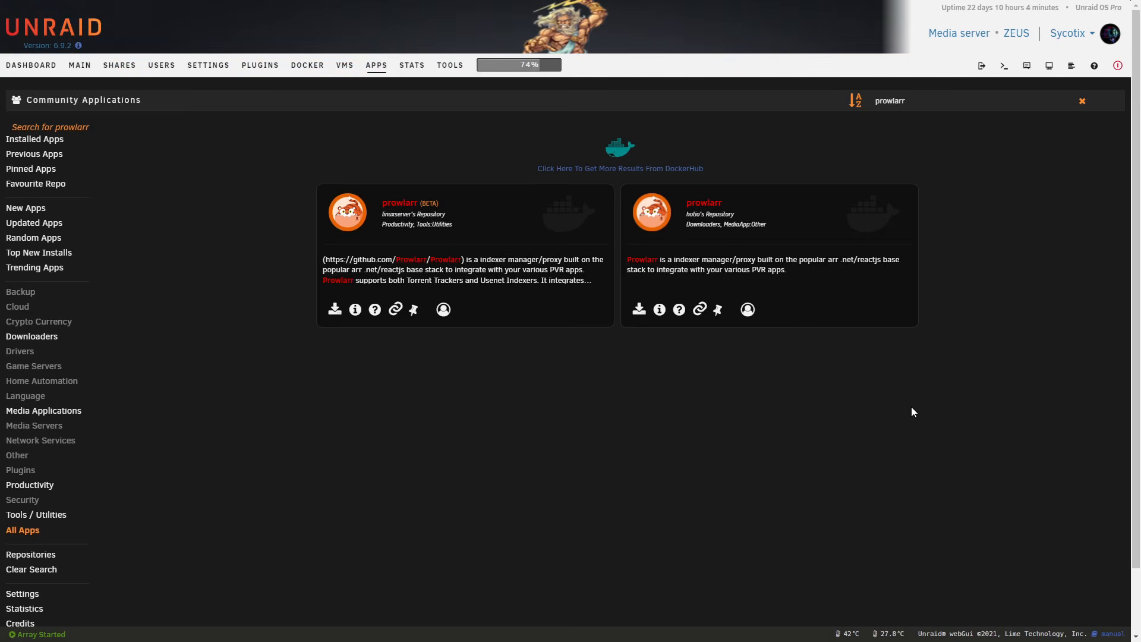
left_click(639, 309)
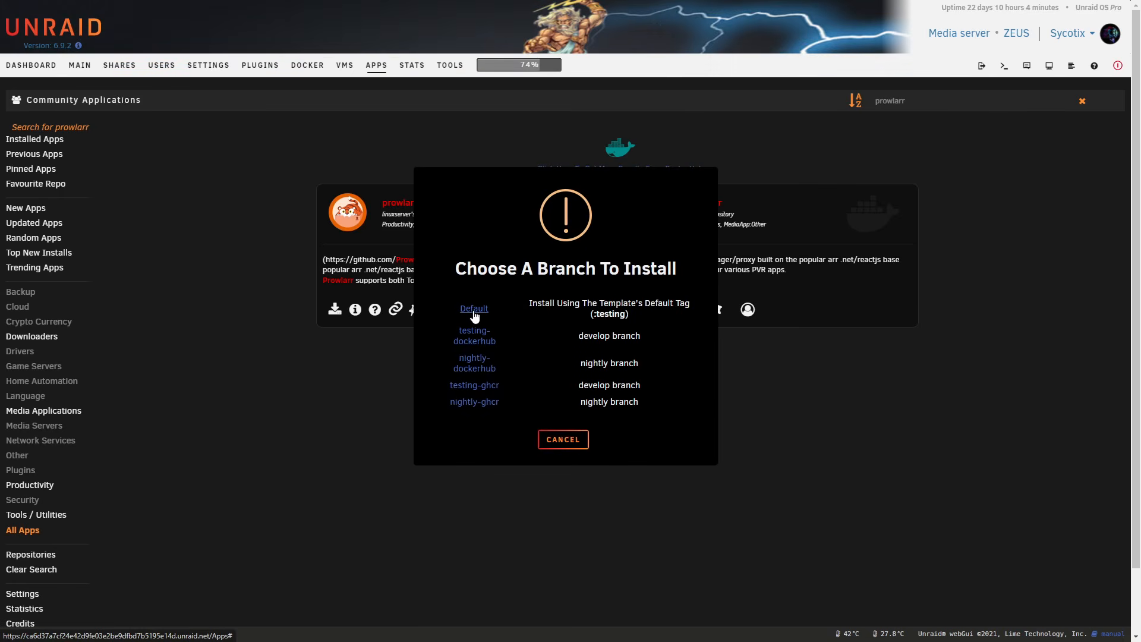
left_click(474, 310)
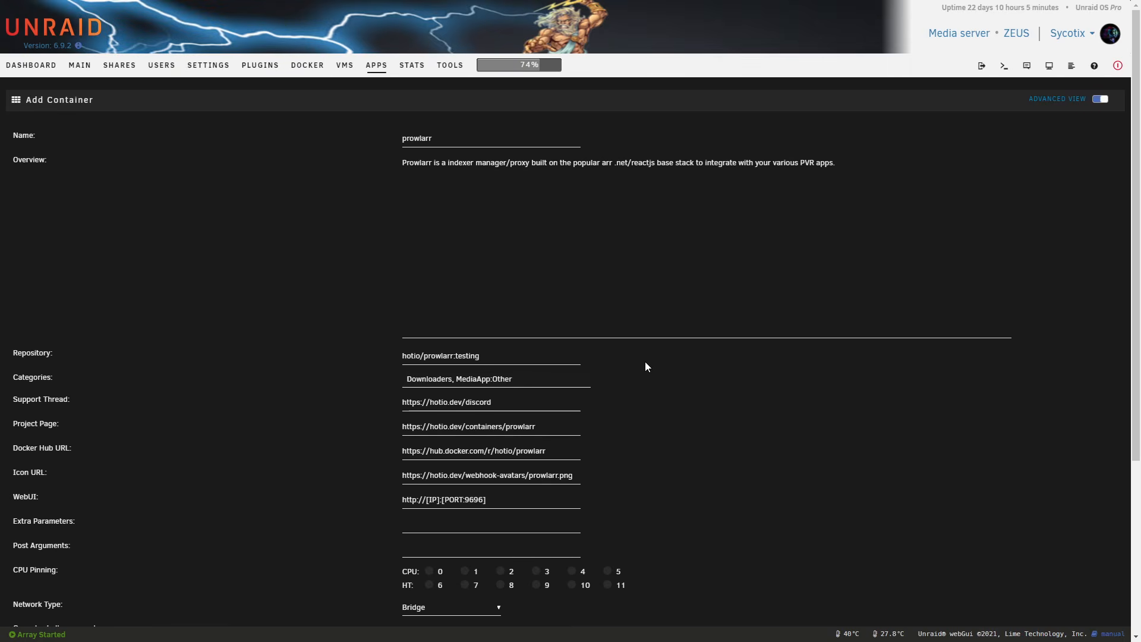
Switch the container template to the basic view and set its network type to Custom : ibraproxy.
left_click(1098, 101)
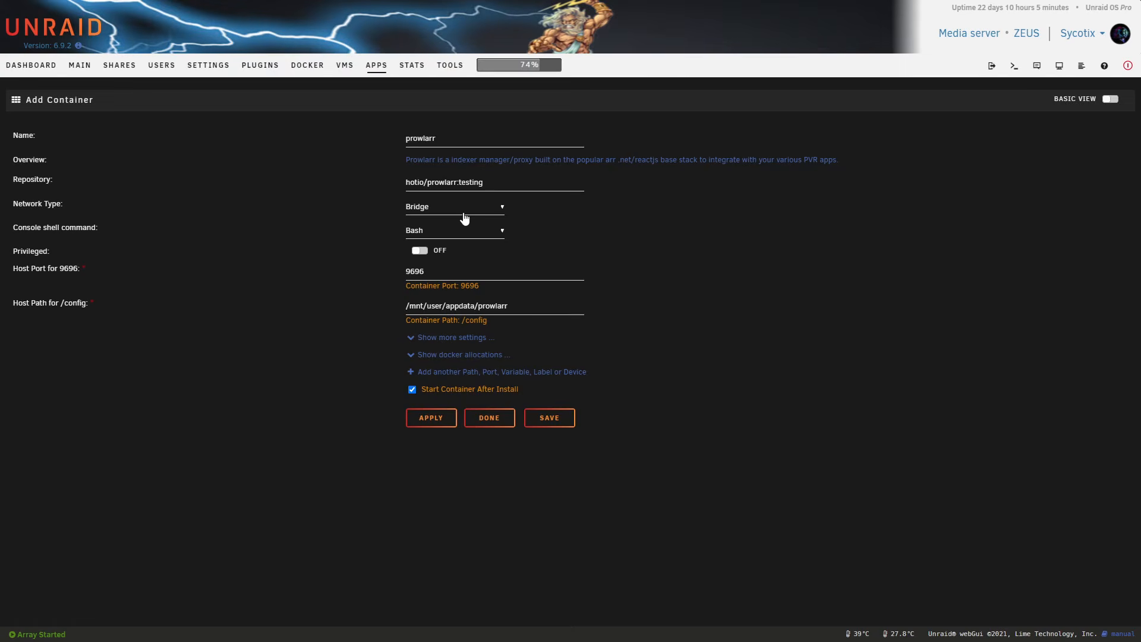
left_click(431, 213)
left_click(468, 264)
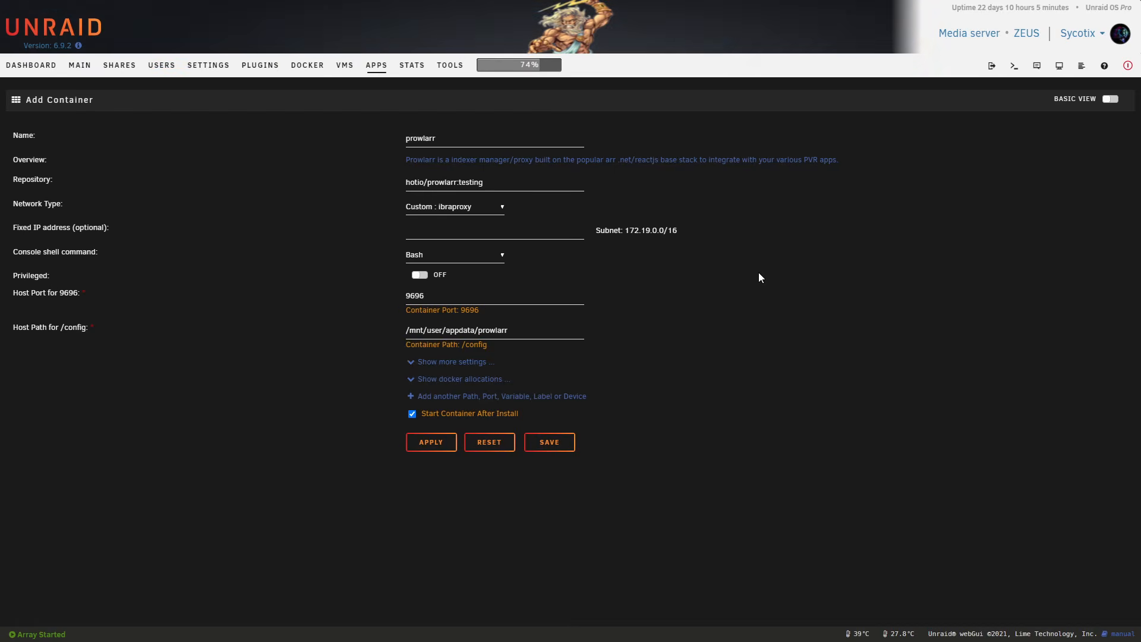
left_click(1013, 66)
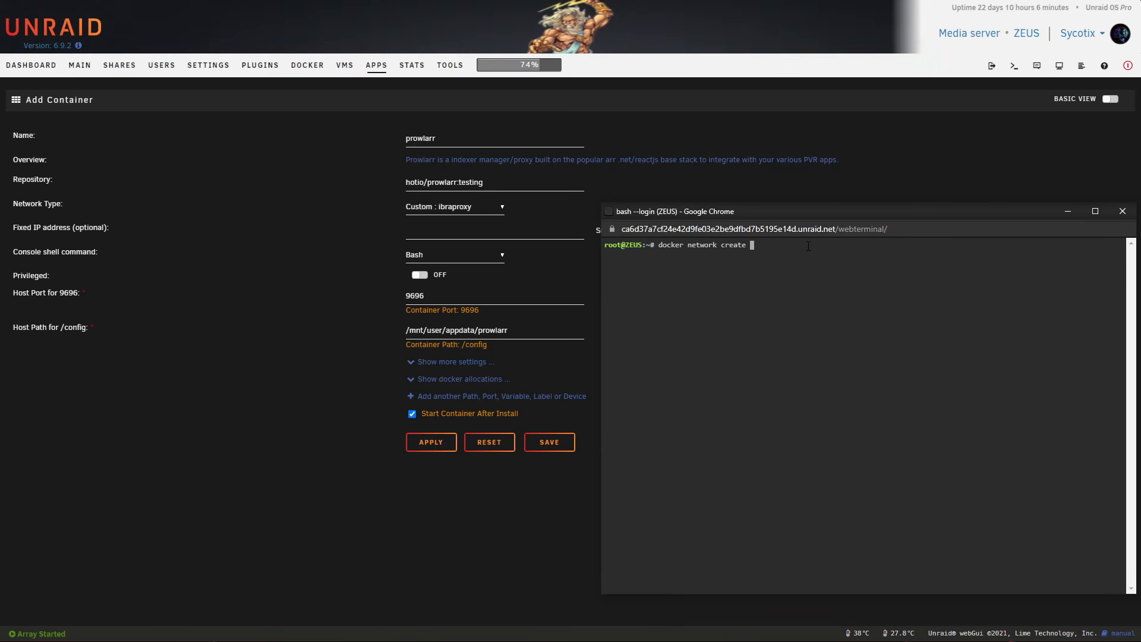
type("unraidnet")
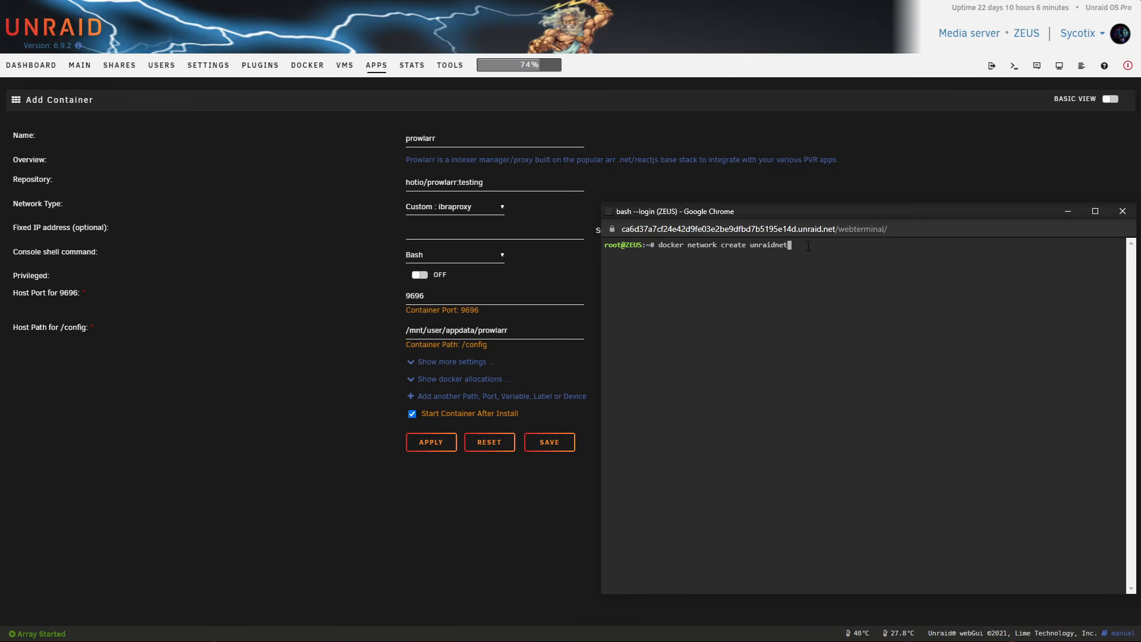
left_click(1126, 215)
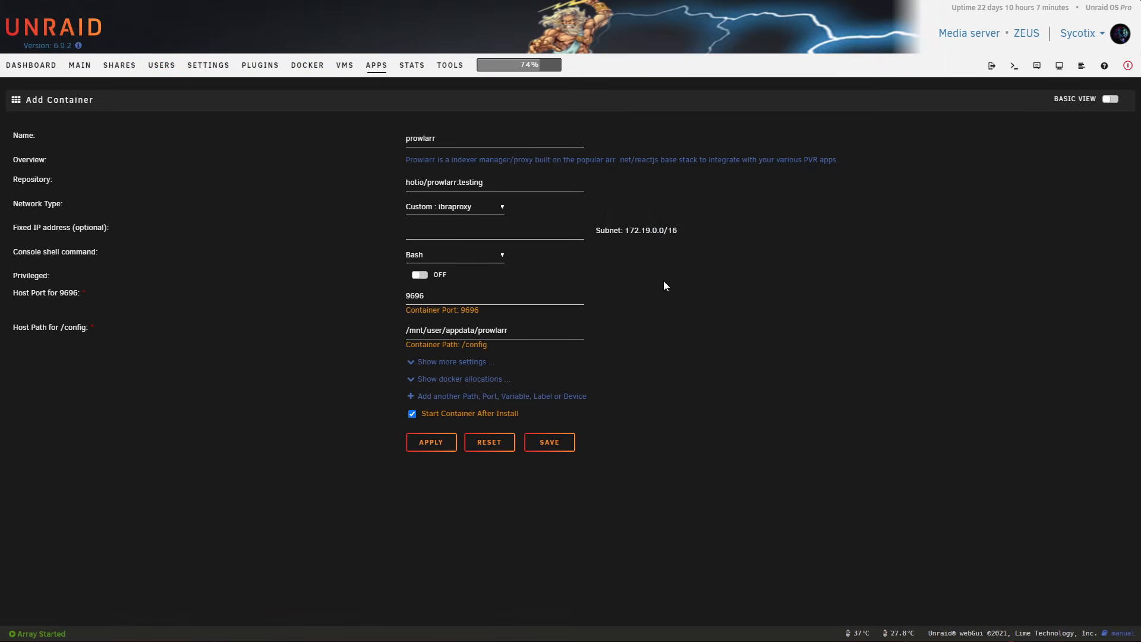
left_click(476, 207)
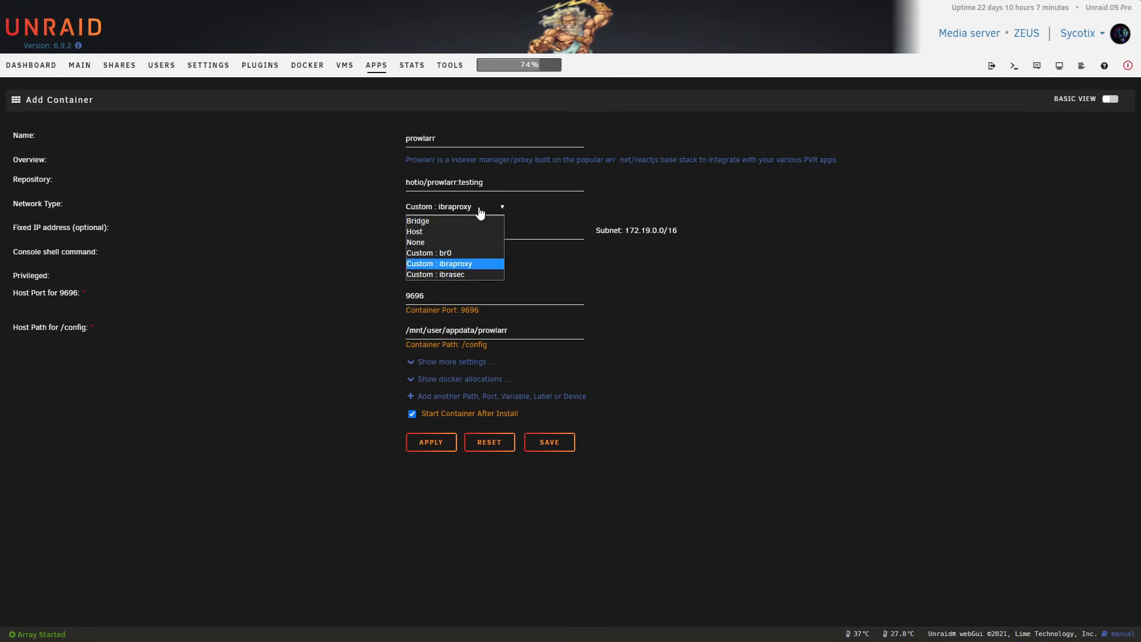
left_click(473, 265)
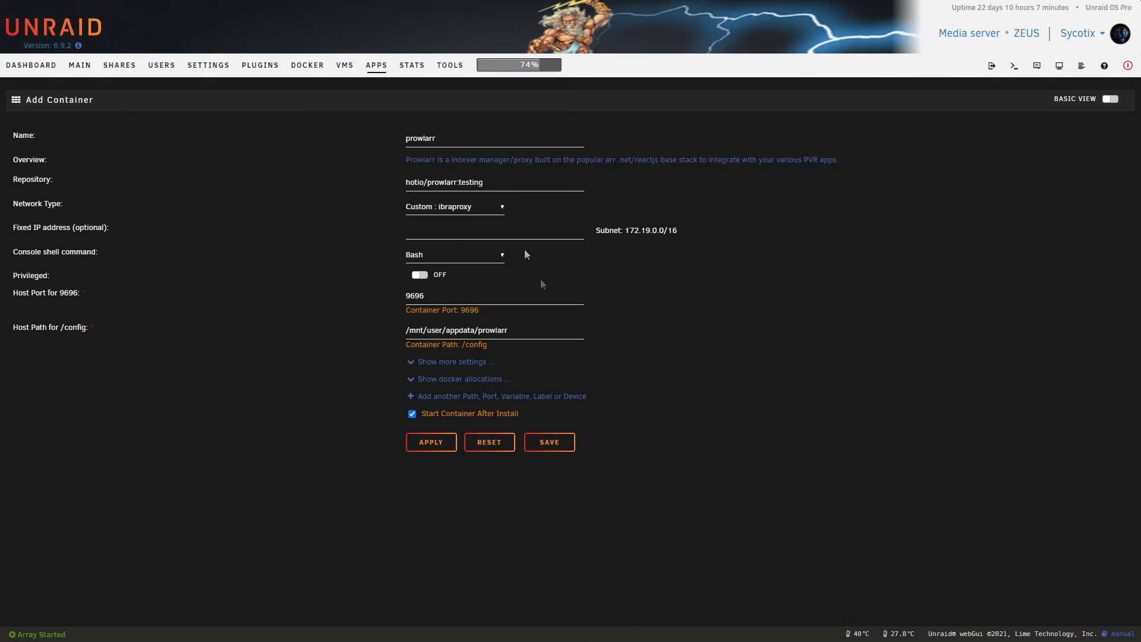
Expand the template's additional settings and the Docker allocations, and examine the ports used by the existing containers.
left_click(452, 361)
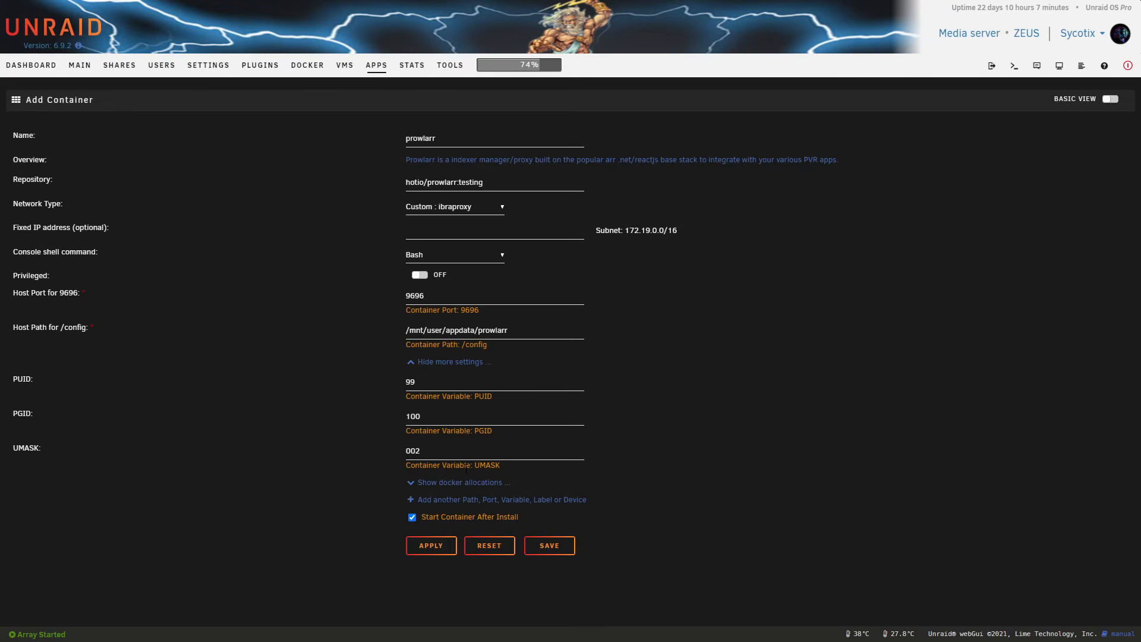
left_click(435, 483)
scroll(576, 264, "down", 5)
scroll(588, 238, "down", 4)
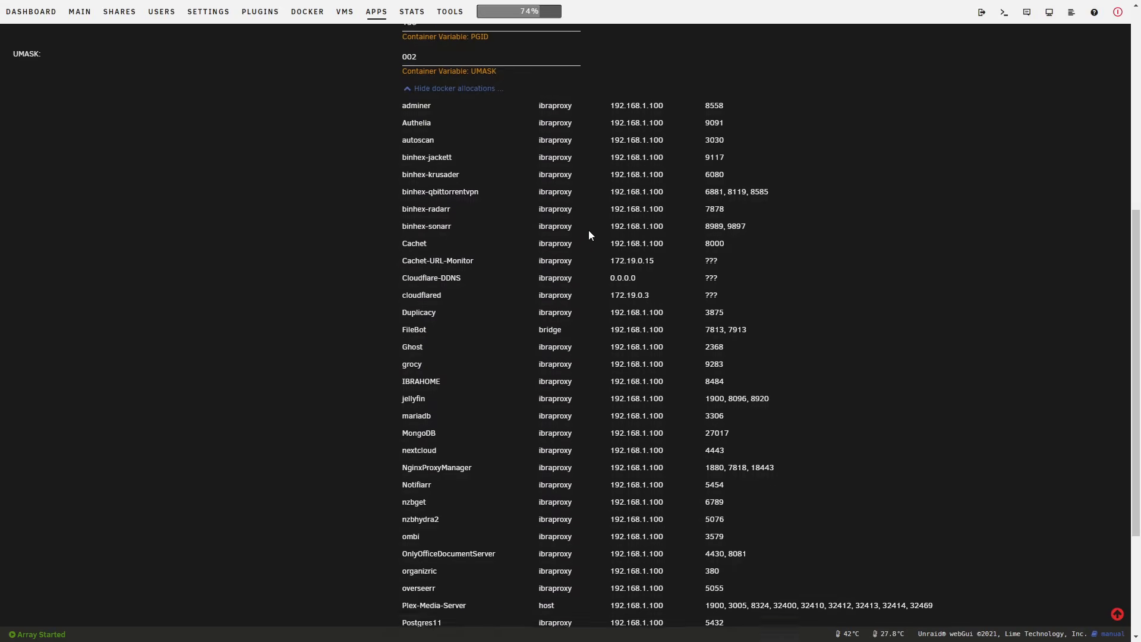
scroll(665, 305, "up", 4)
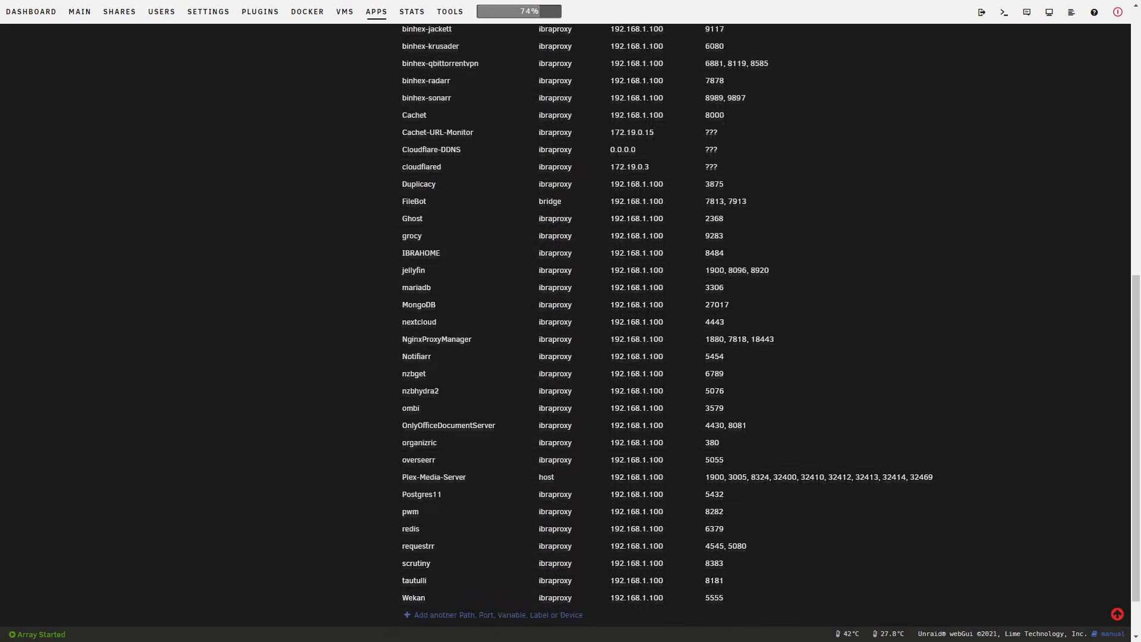
scroll(747, 348, "down", 2)
left_click(684, 347)
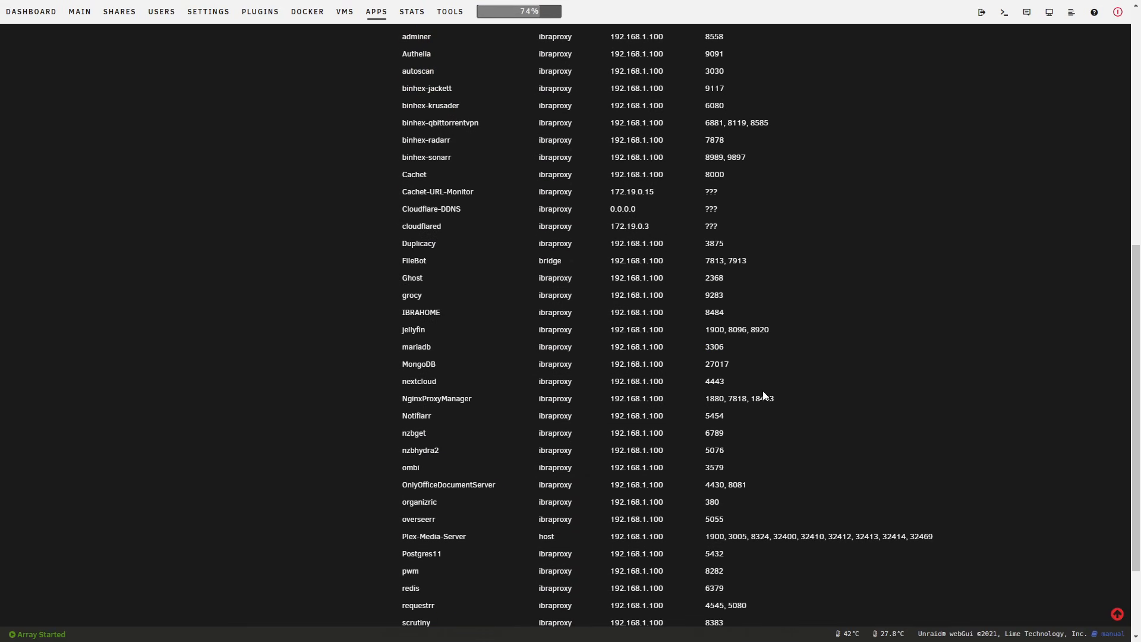
scroll(778, 384, "up", 8)
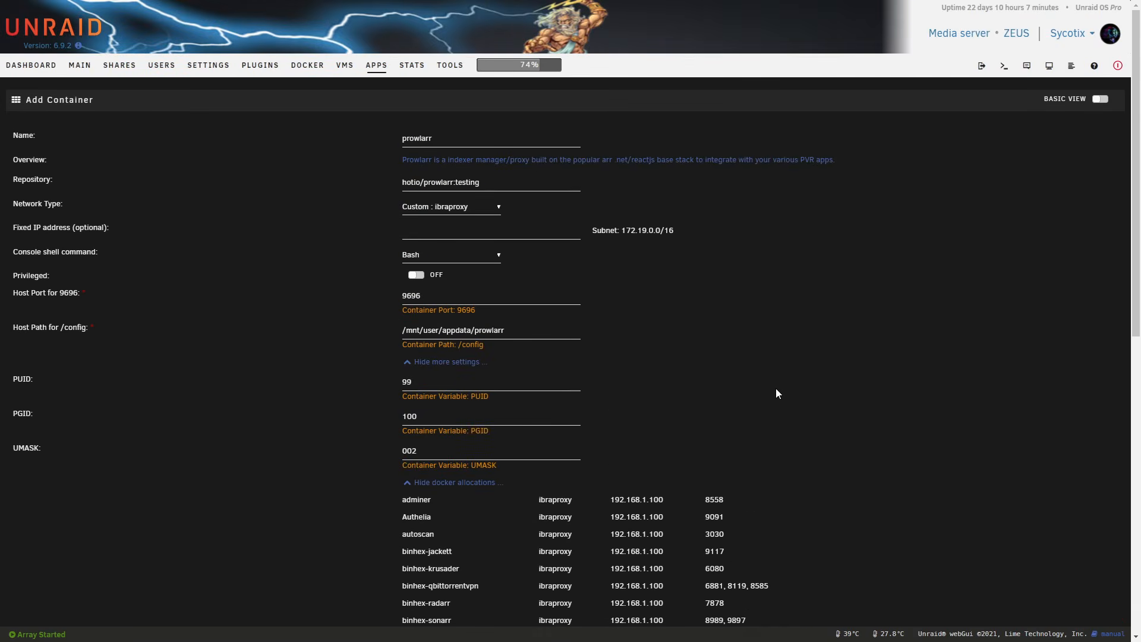
Search the page for 9696 to check whether another container already uses that port.
key("ctrl+f")
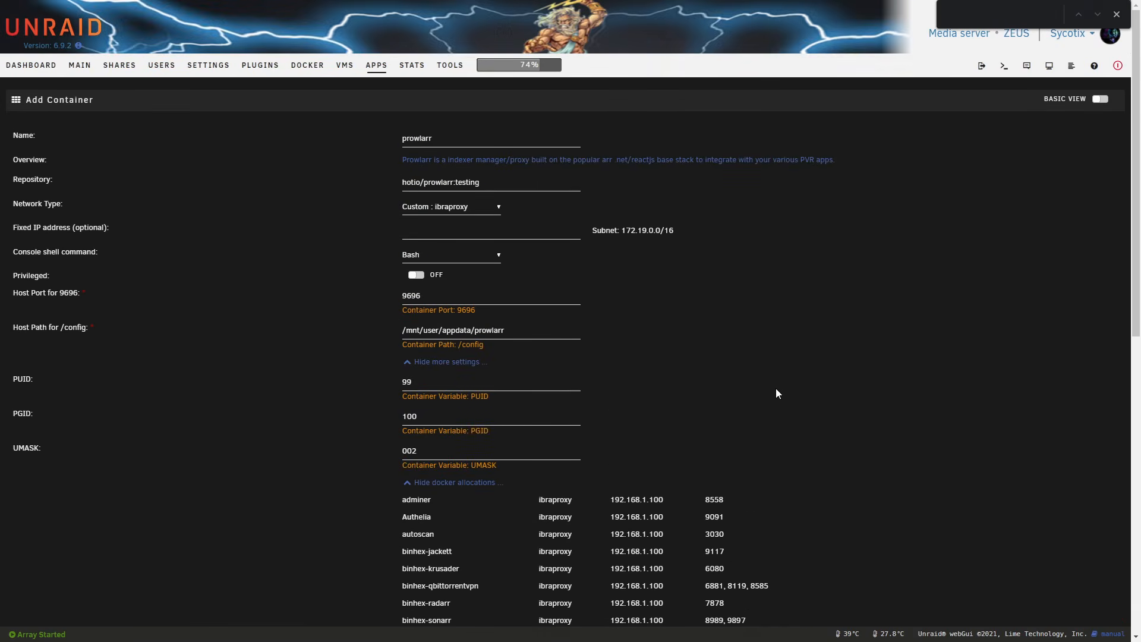
type("86")
scroll(775, 392, "down", 9)
type("8")
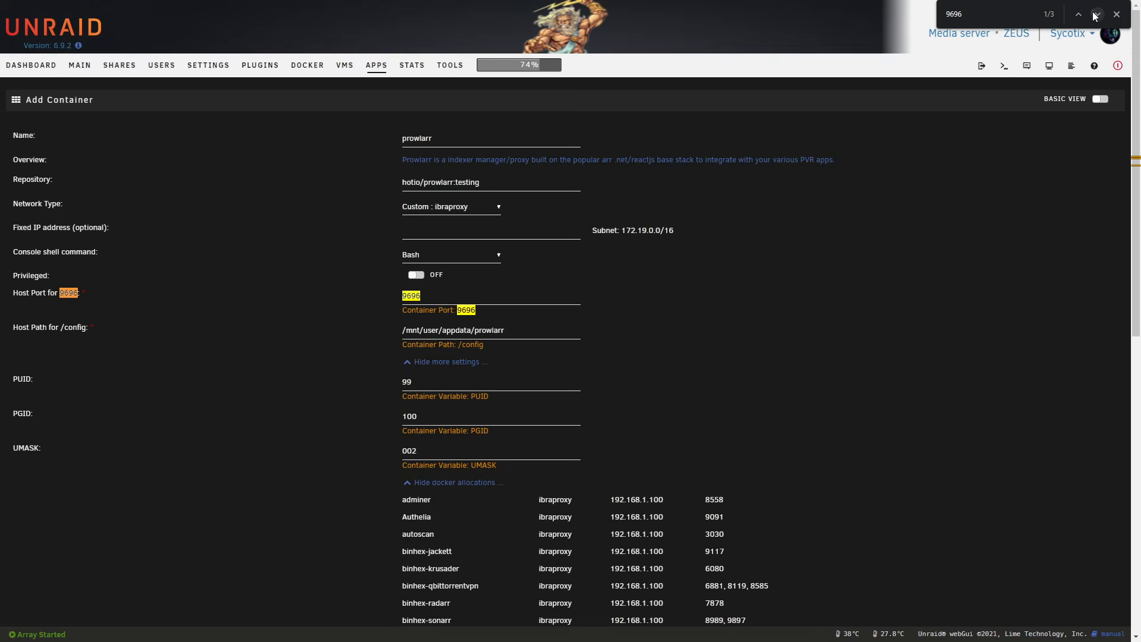
left_click(1097, 15)
left_click(1097, 15)
left_click(1097, 15)
left_click(1097, 15)
left_click(1097, 14)
left_click(1096, 15)
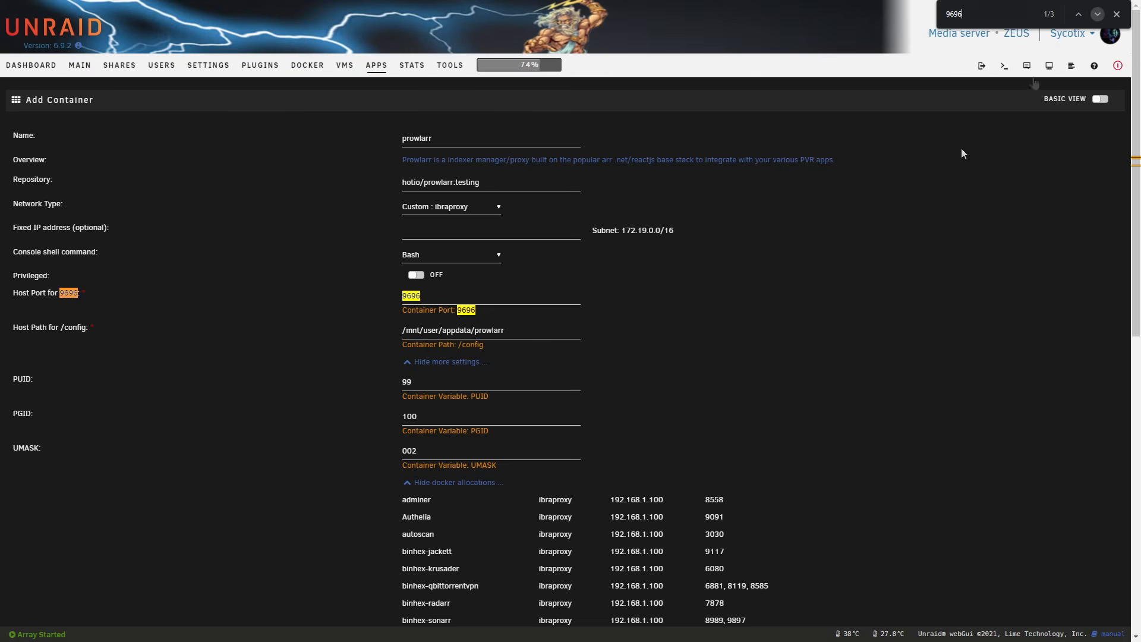
scroll(591, 415, "down", 10)
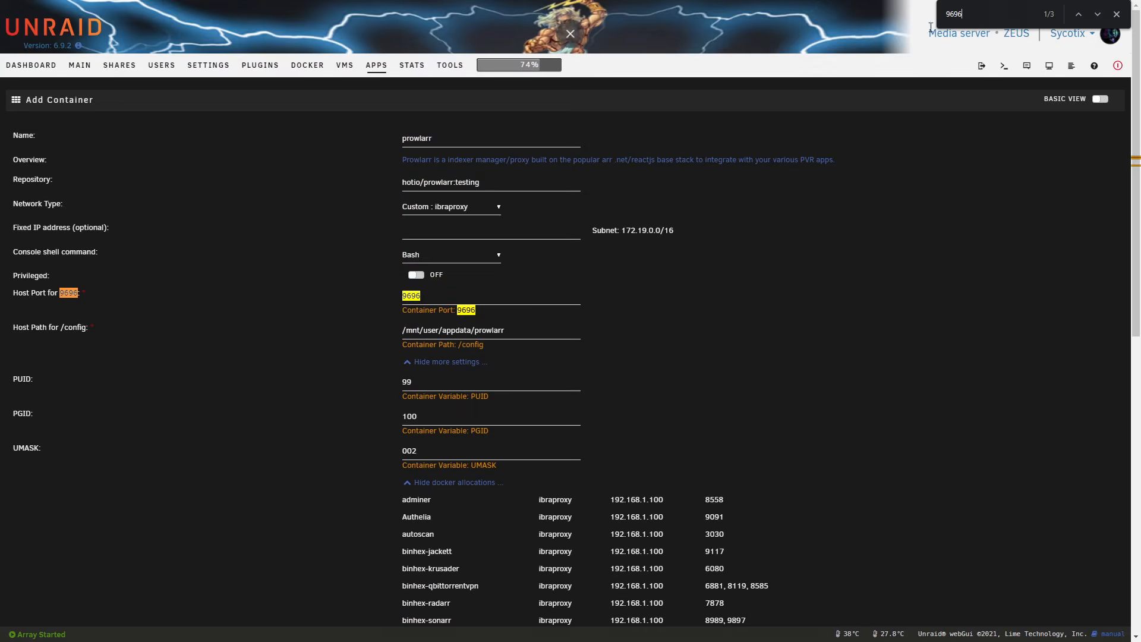
key("Escape")
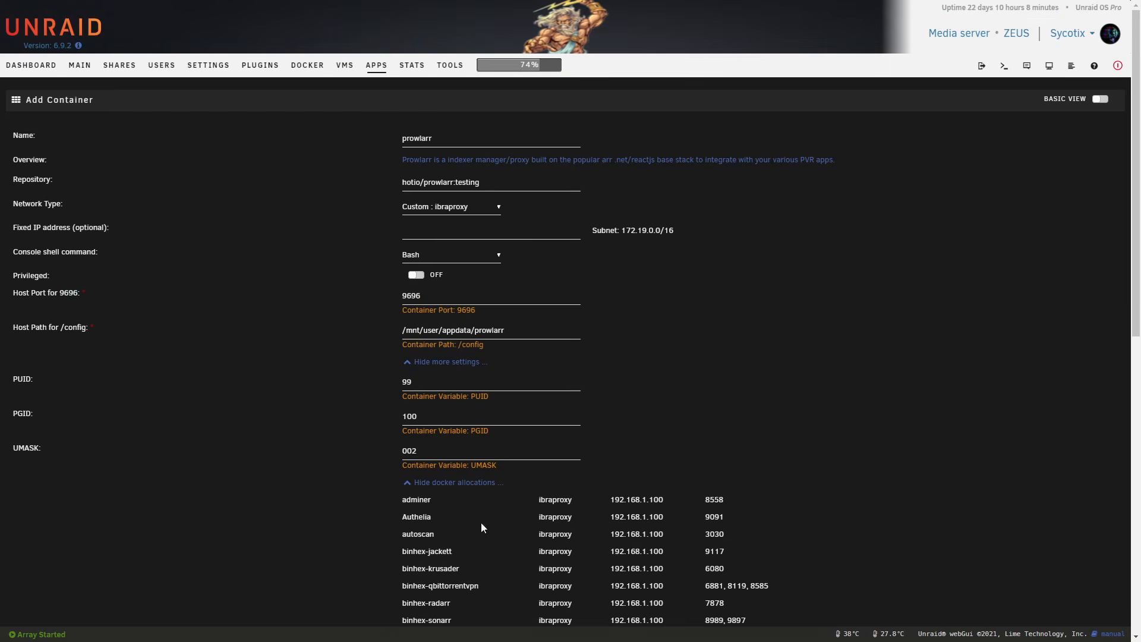
Collapse the Docker allocations and apply the template to install the prowlarr container.
left_click(474, 483)
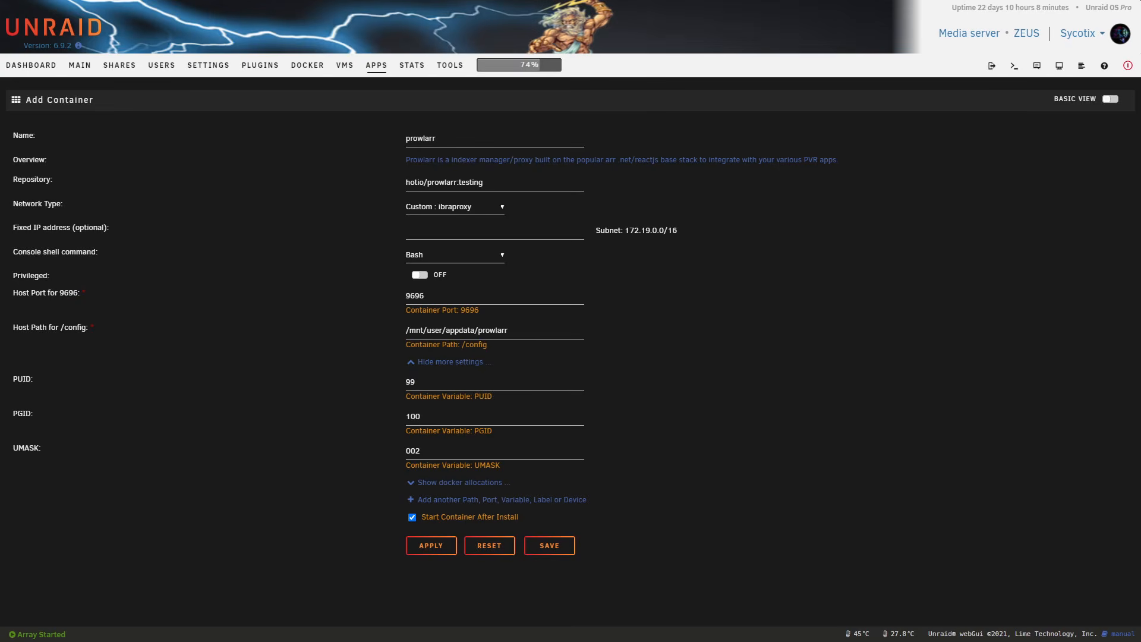
left_click(431, 545)
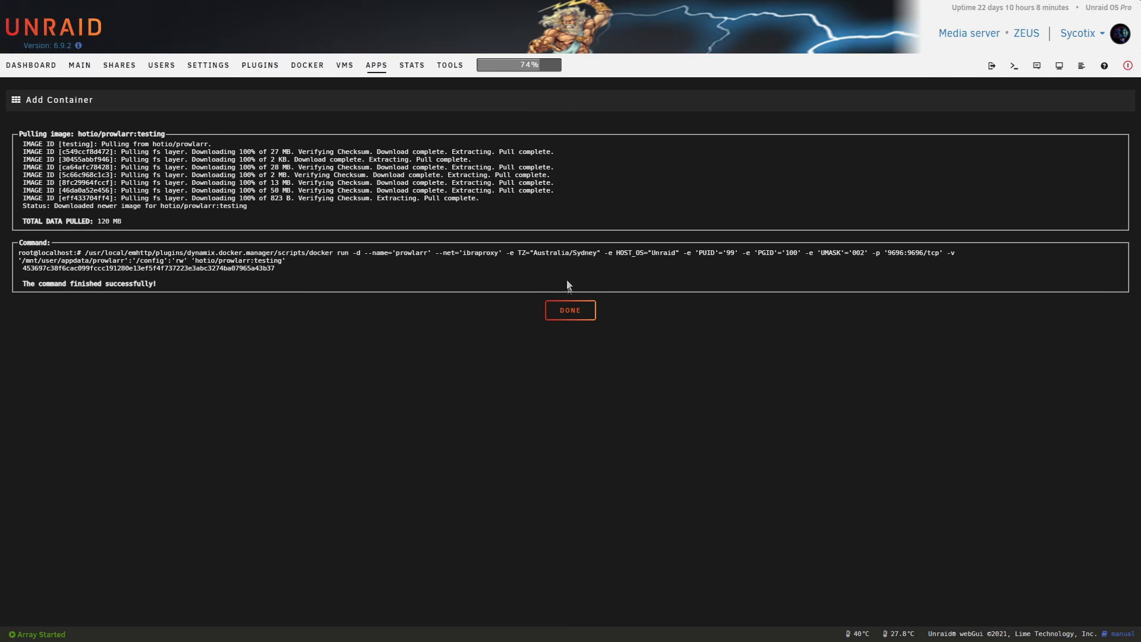
Finish the container installation and add the prowlarr container to the Media Automation folder on the Docker page.
left_click(570, 310)
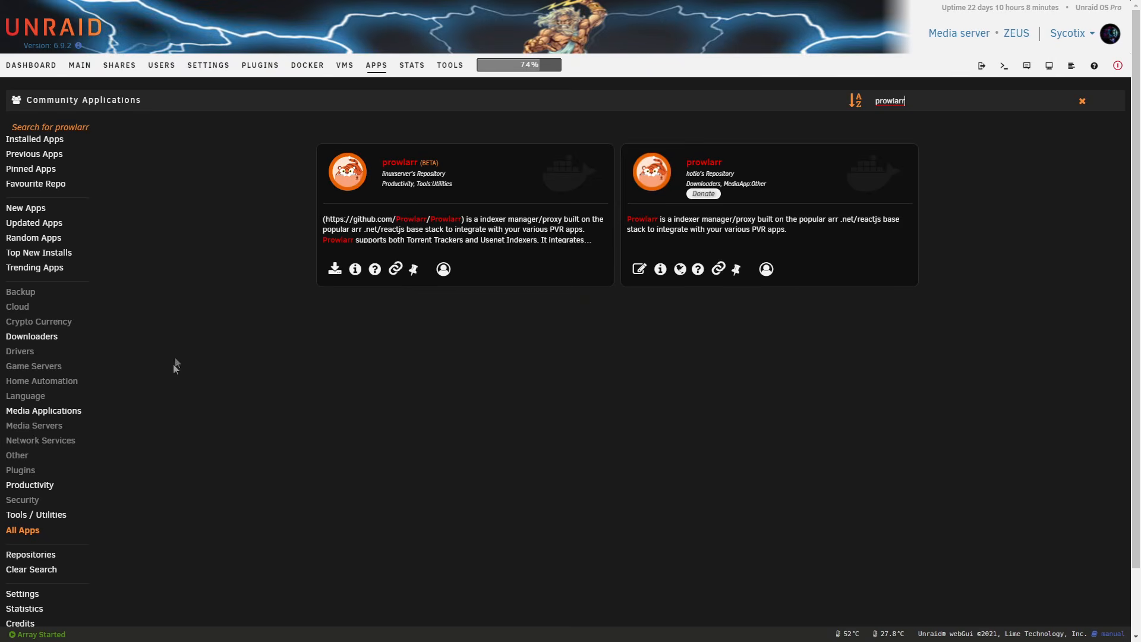
left_click(307, 65)
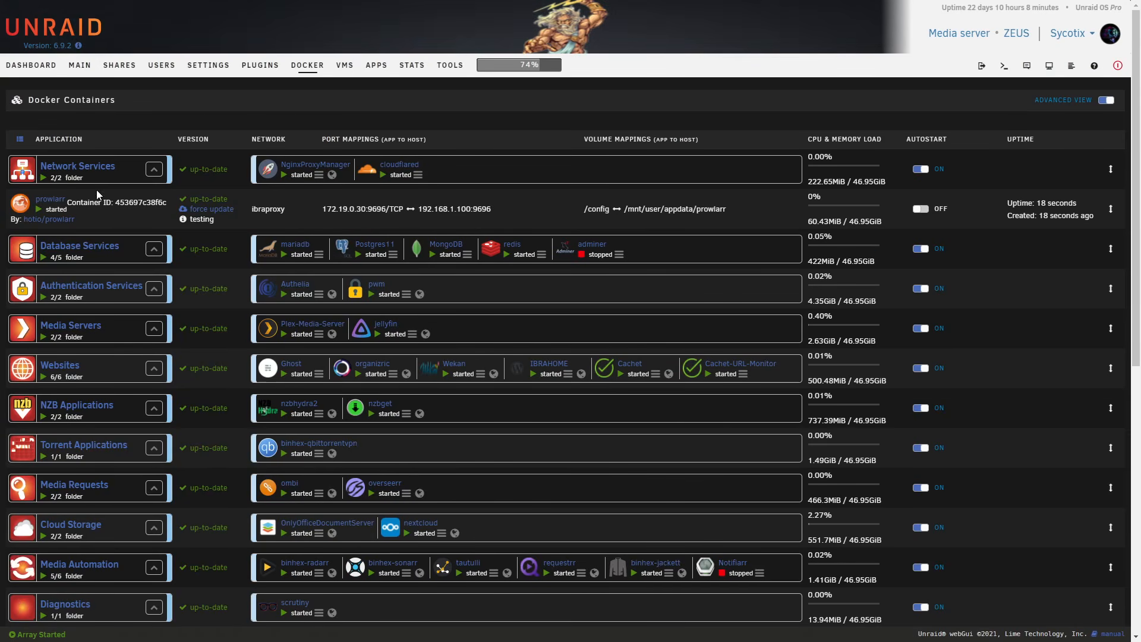
scroll(85, 190, "down", 4)
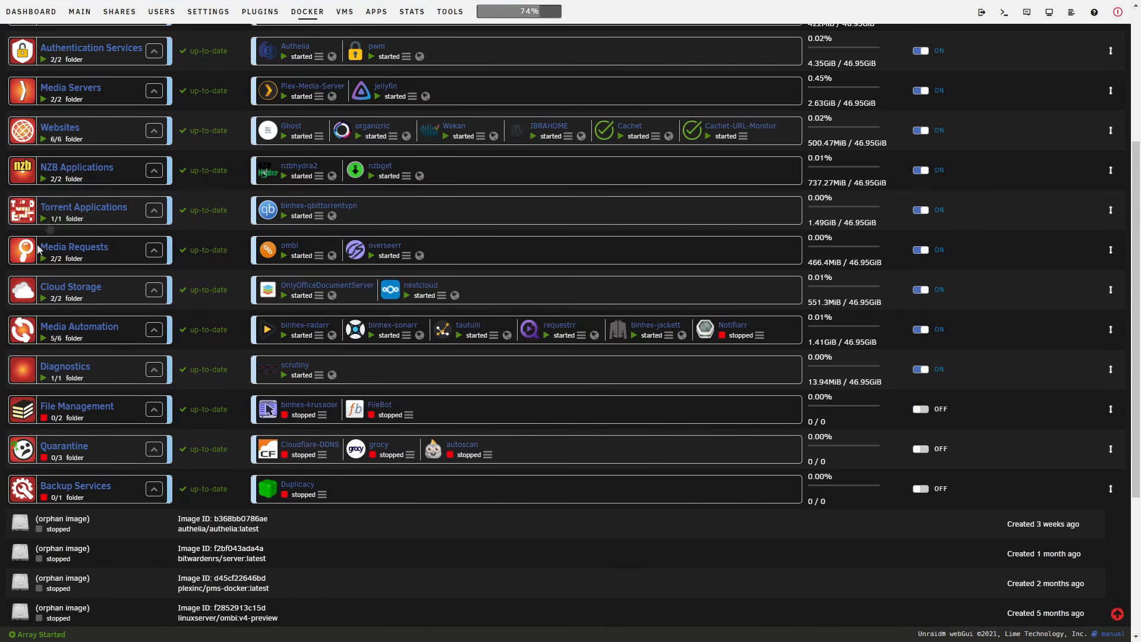
left_click(23, 330)
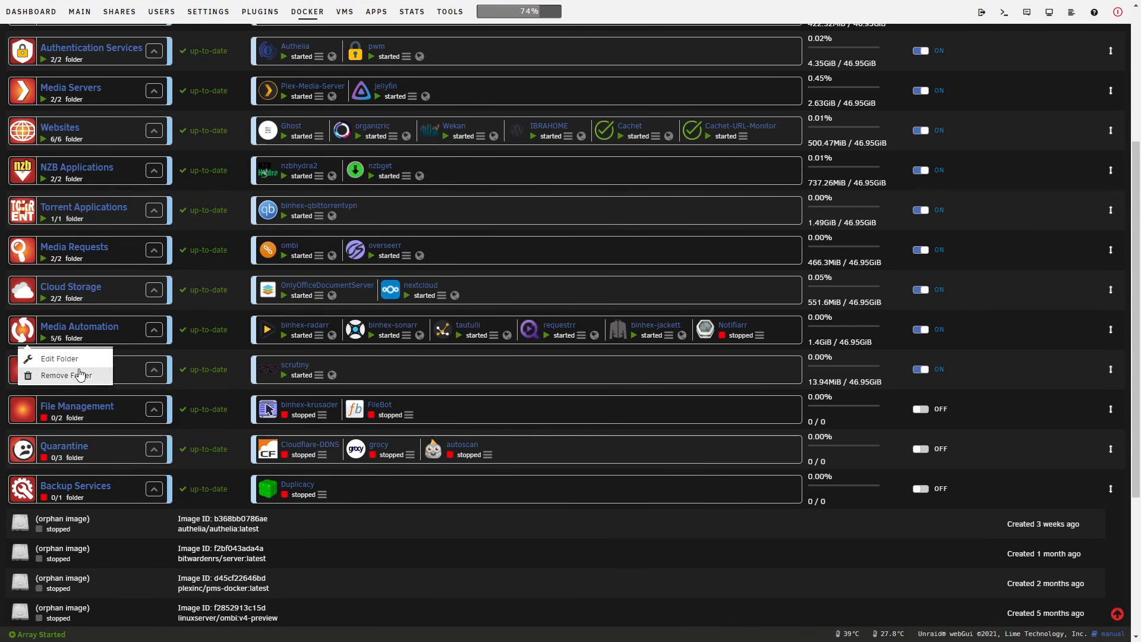
left_click(56, 359)
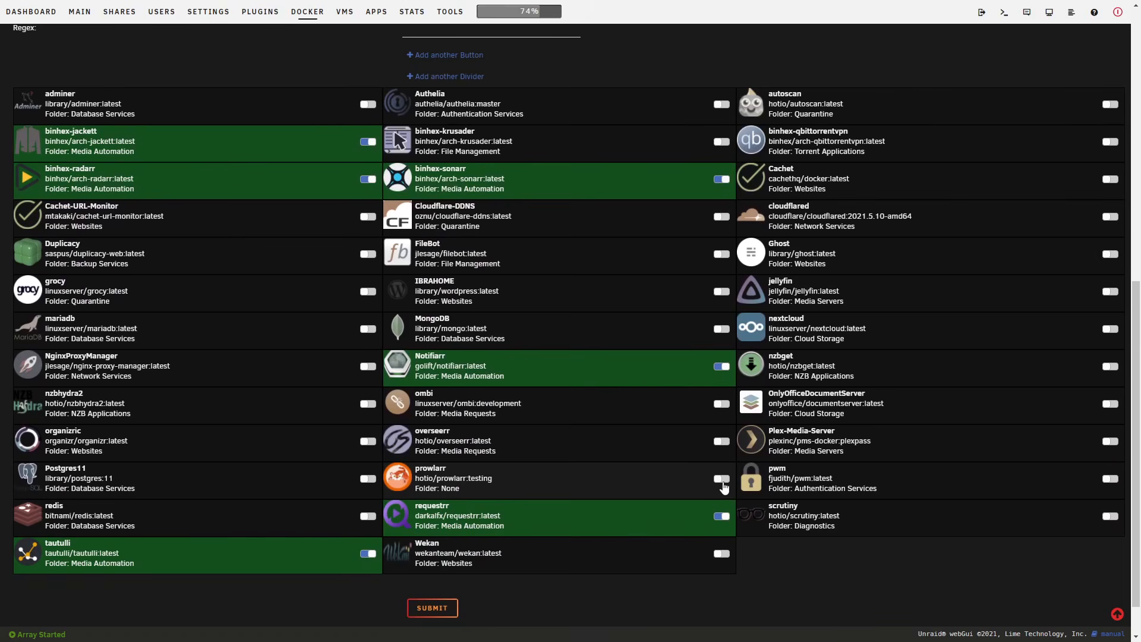
left_click(721, 478)
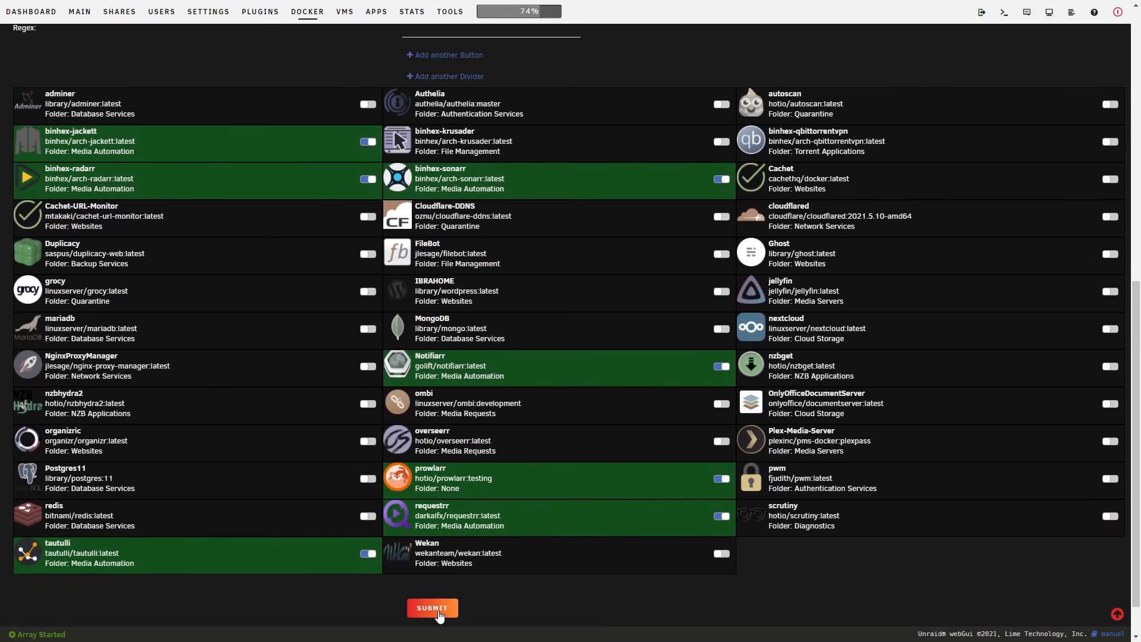
left_click(432, 608)
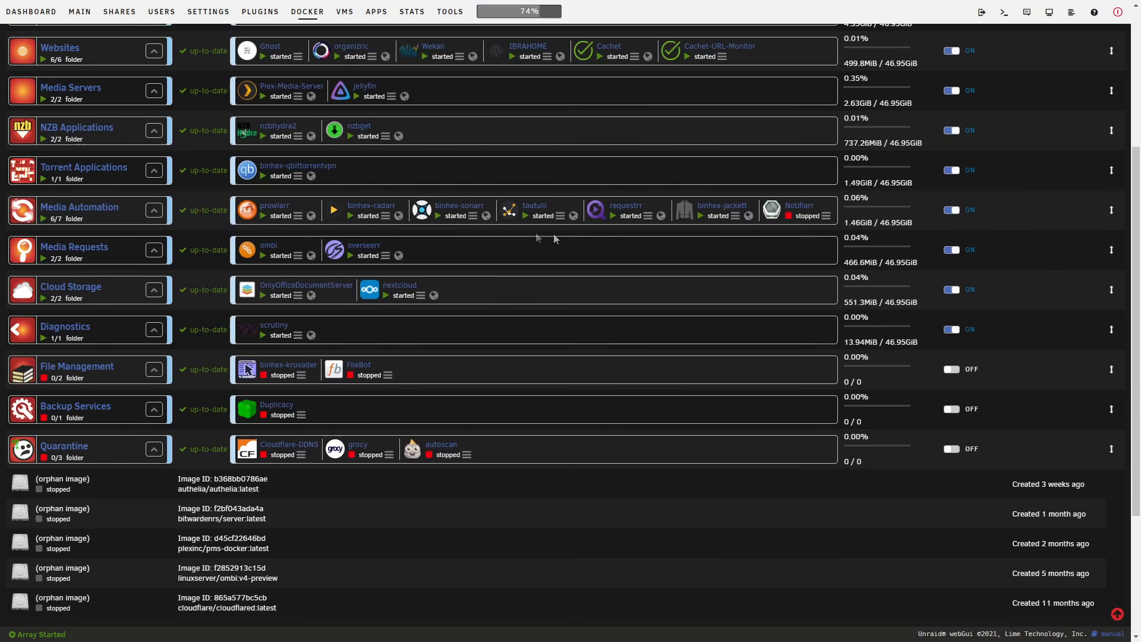
Open the web interface of the prowlarr container from the Media Automation folder.
mouse_move(250, 214)
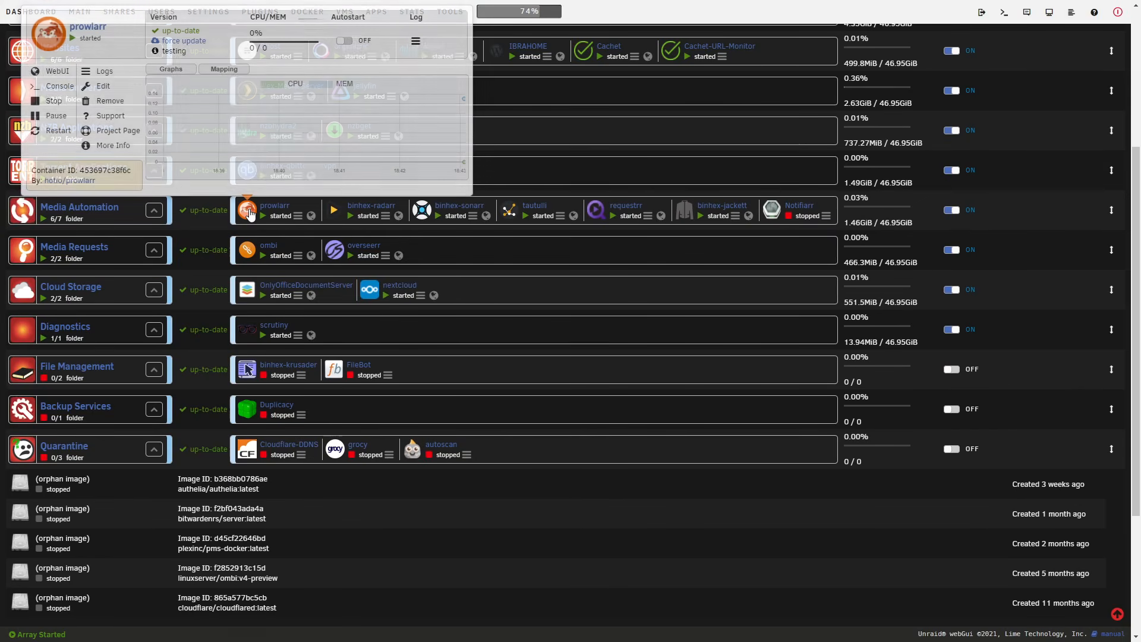
scroll(250, 214, "up", 2)
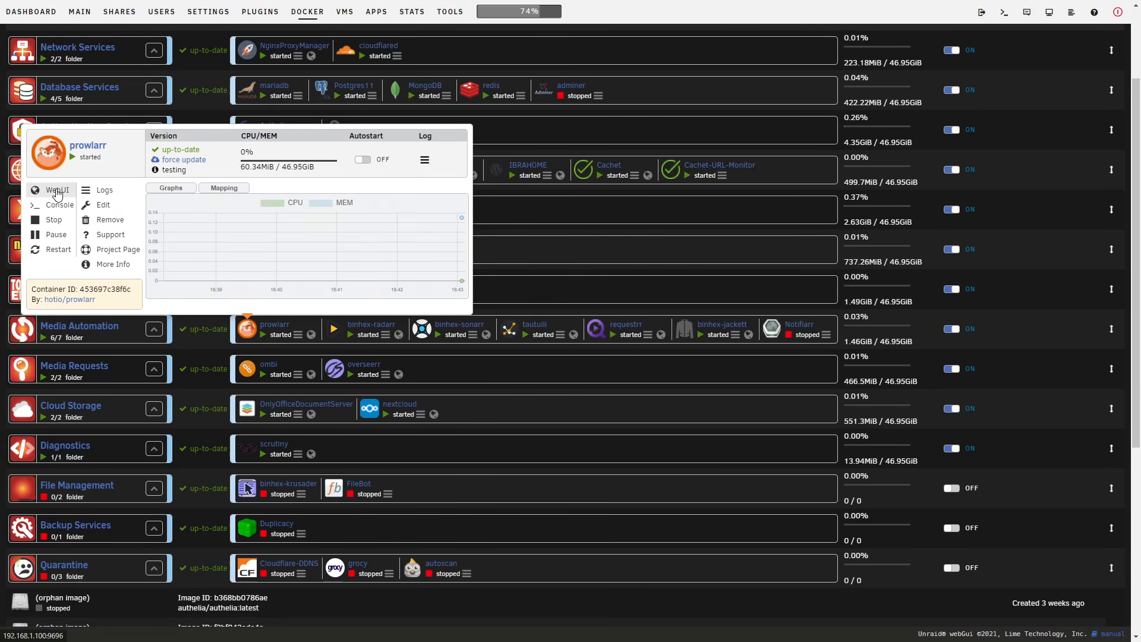
left_click(57, 191)
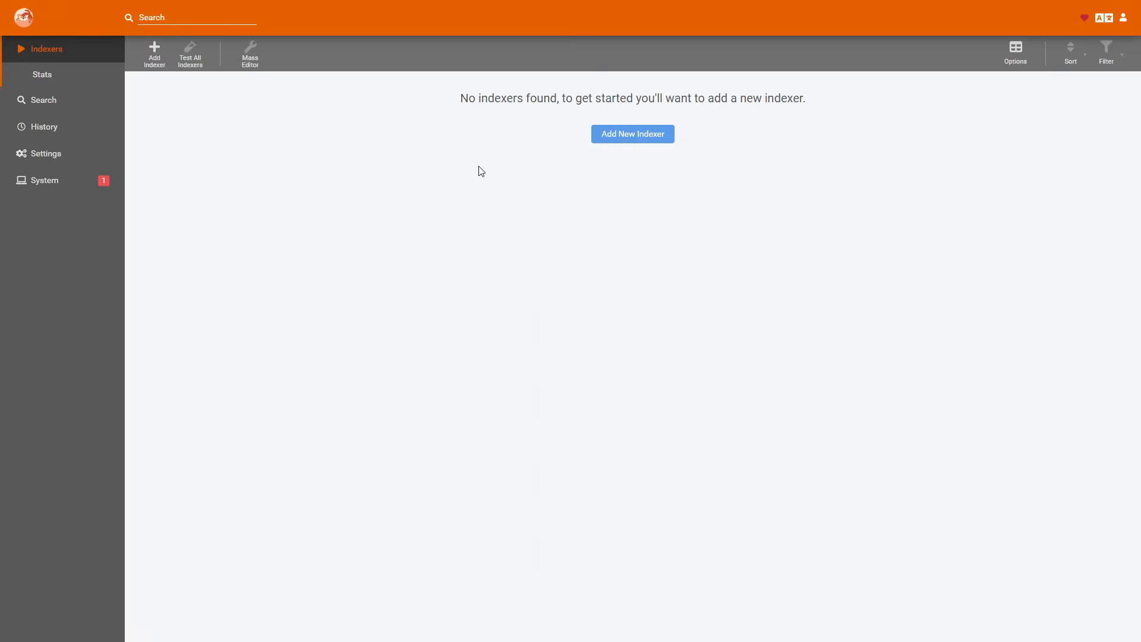
Start adding a new indexer, look through the list of supported indexers, and choose the public torrent indexer 1337x.
left_click(646, 142)
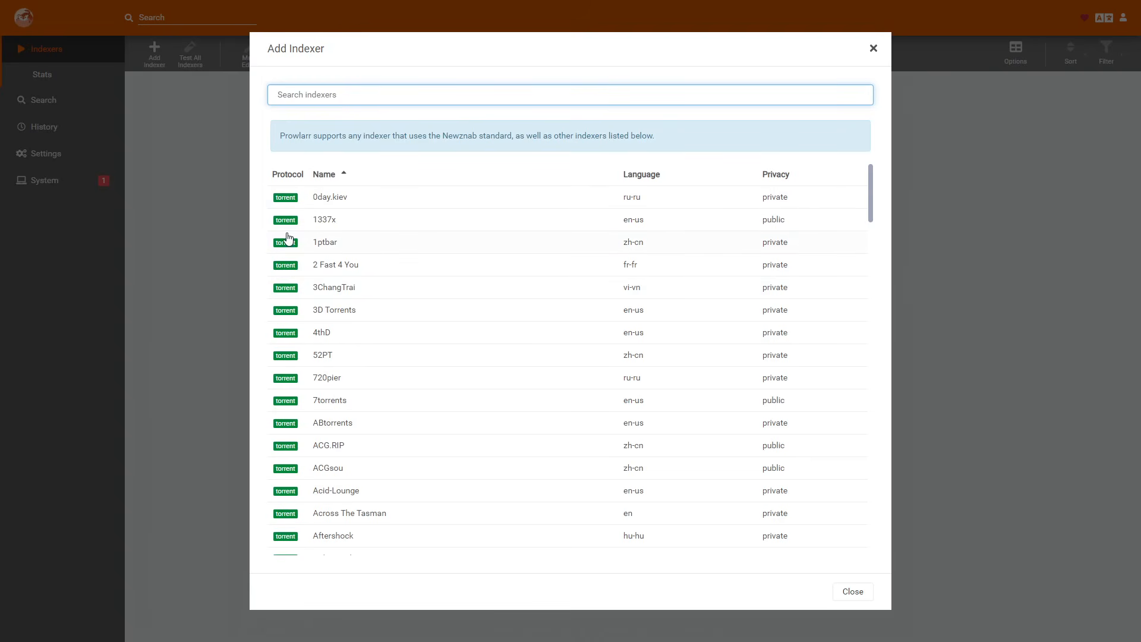
scroll(321, 285, "down", 5)
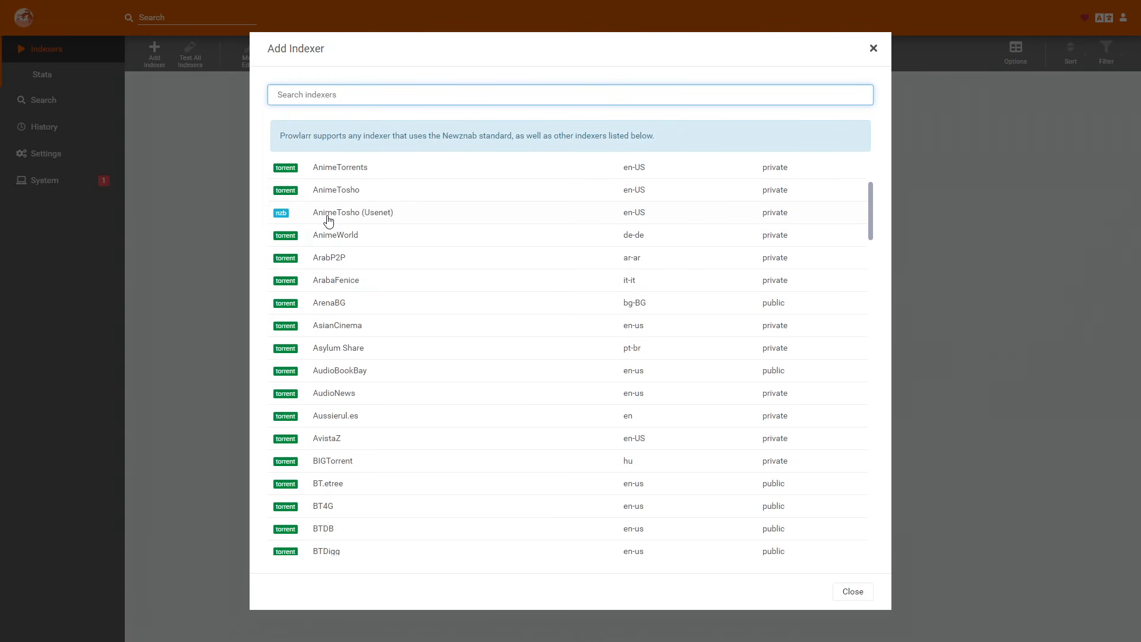
scroll(328, 221, "down", 10)
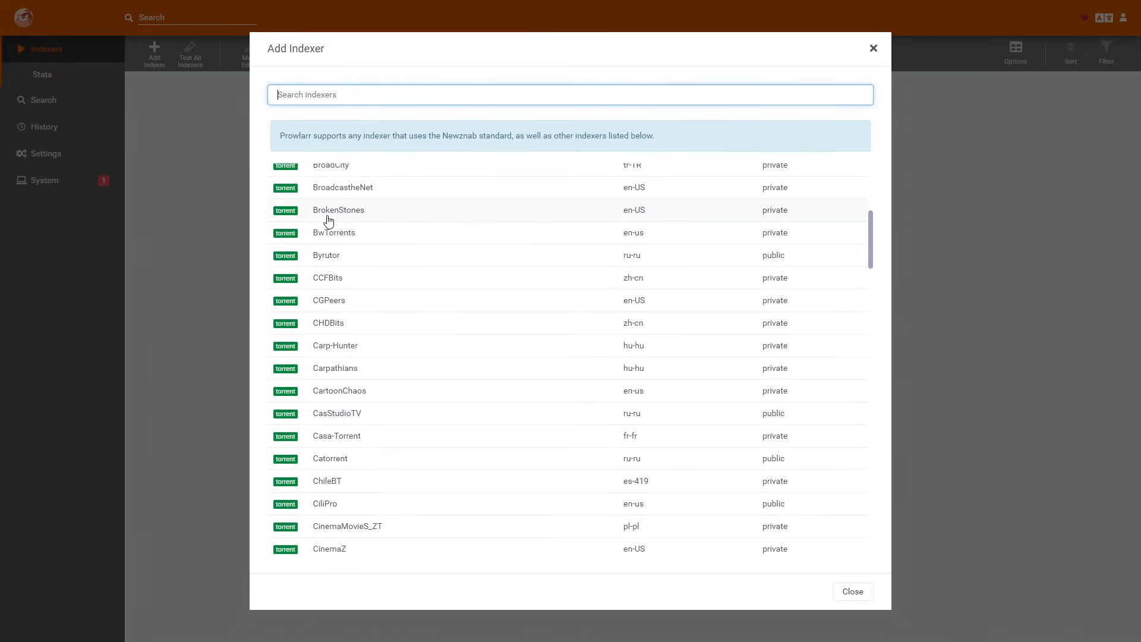
scroll(333, 213, "down", 5)
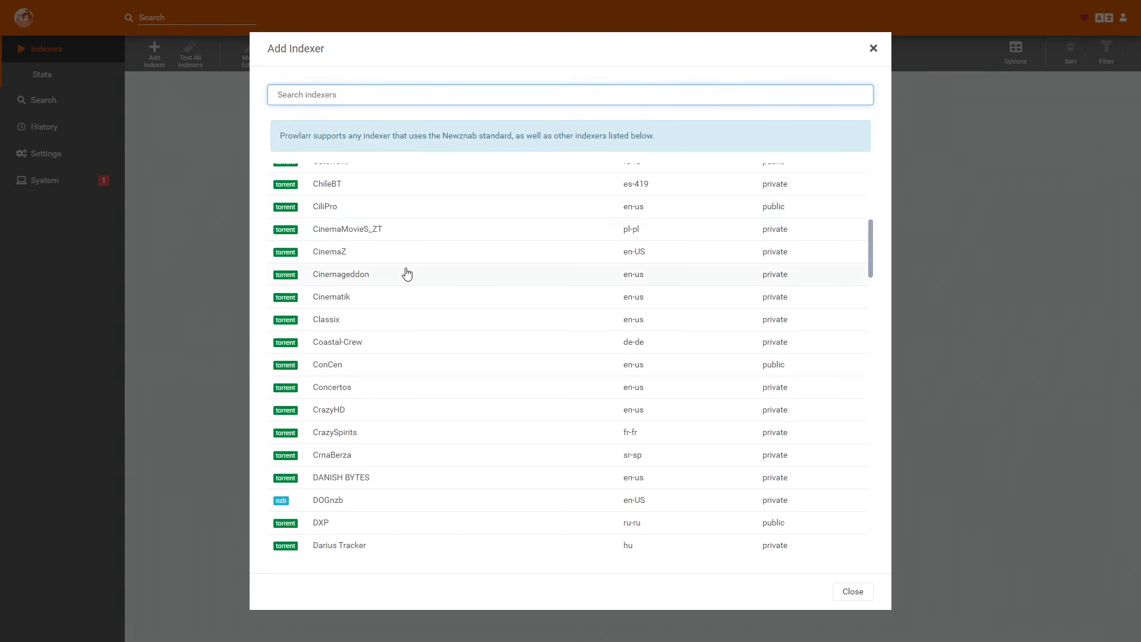
scroll(407, 273, "down", 1)
left_click_drag(870, 249, 861, 190)
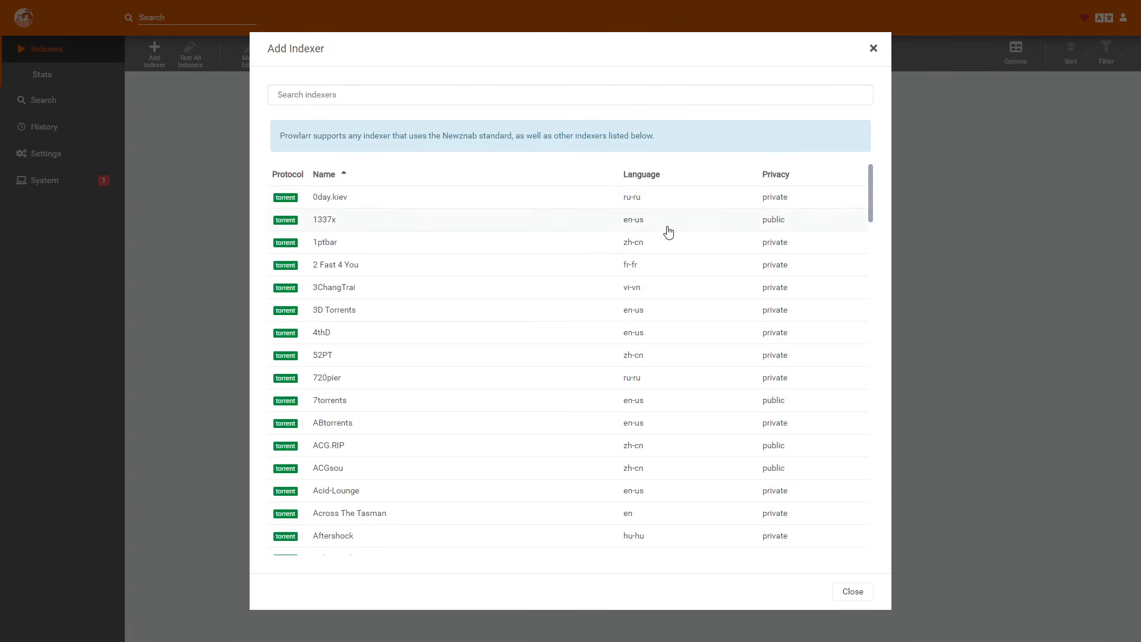
left_click(346, 227)
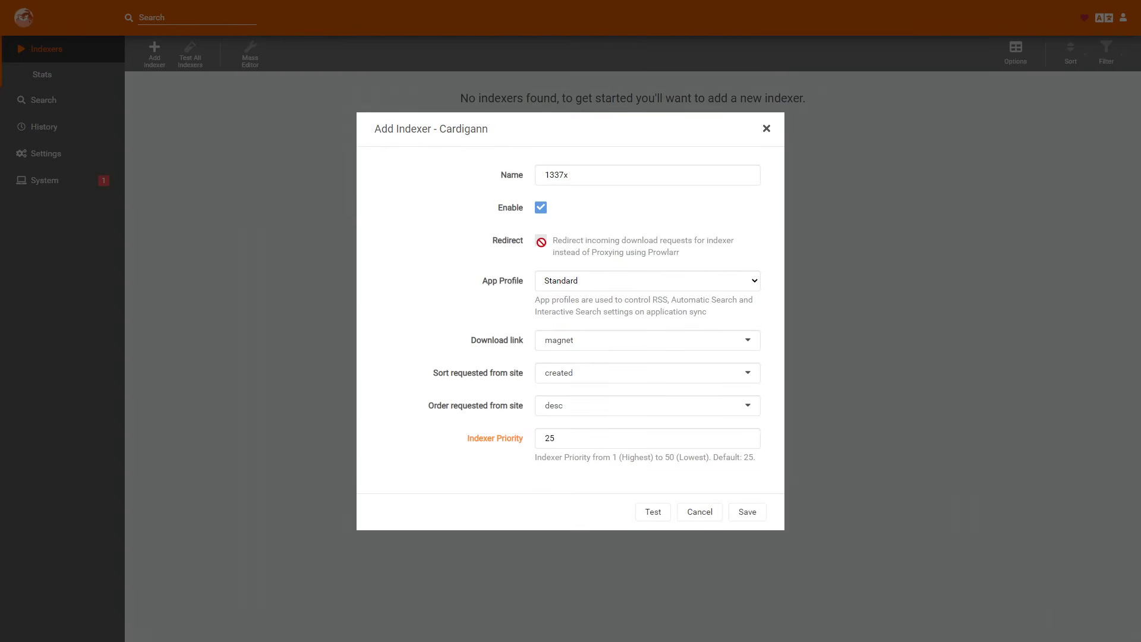
Review the 1337x app profile and download link options, and set the sort requested from site to seeders.
left_click(594, 283)
left_click(619, 304)
left_click(587, 348)
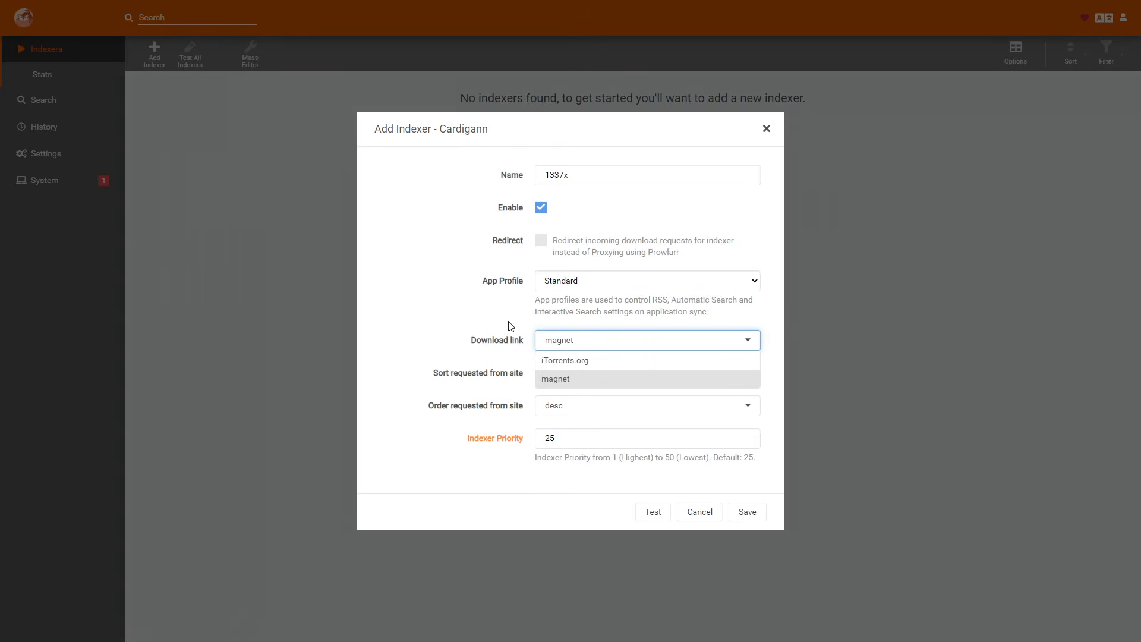
left_click(479, 343)
left_click(565, 377)
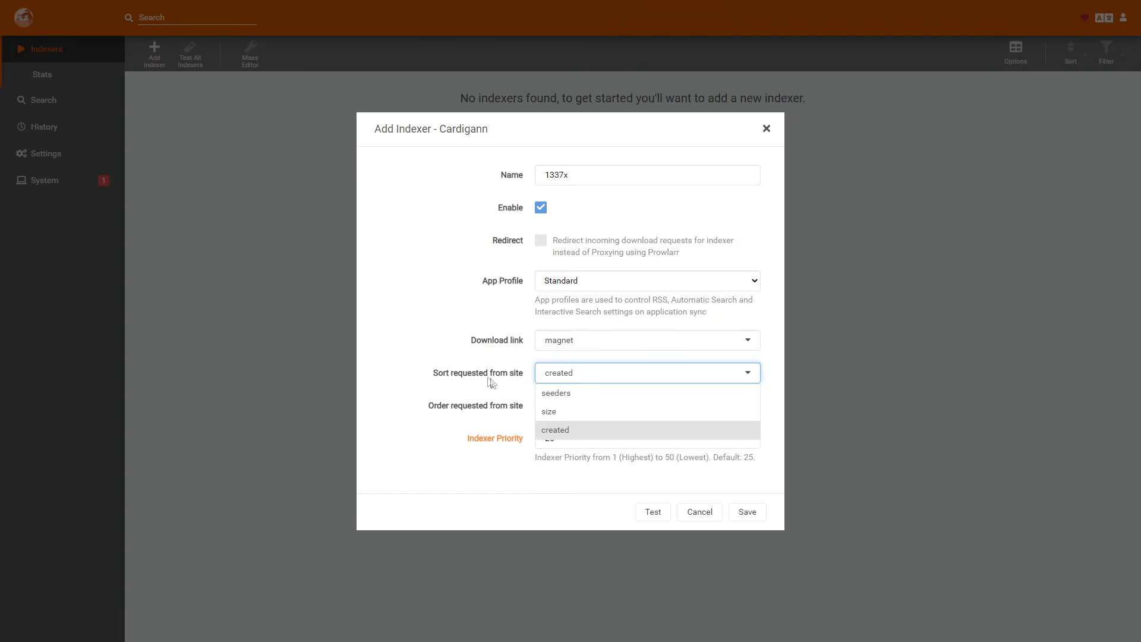
left_click(474, 373)
left_click(573, 381)
left_click(574, 392)
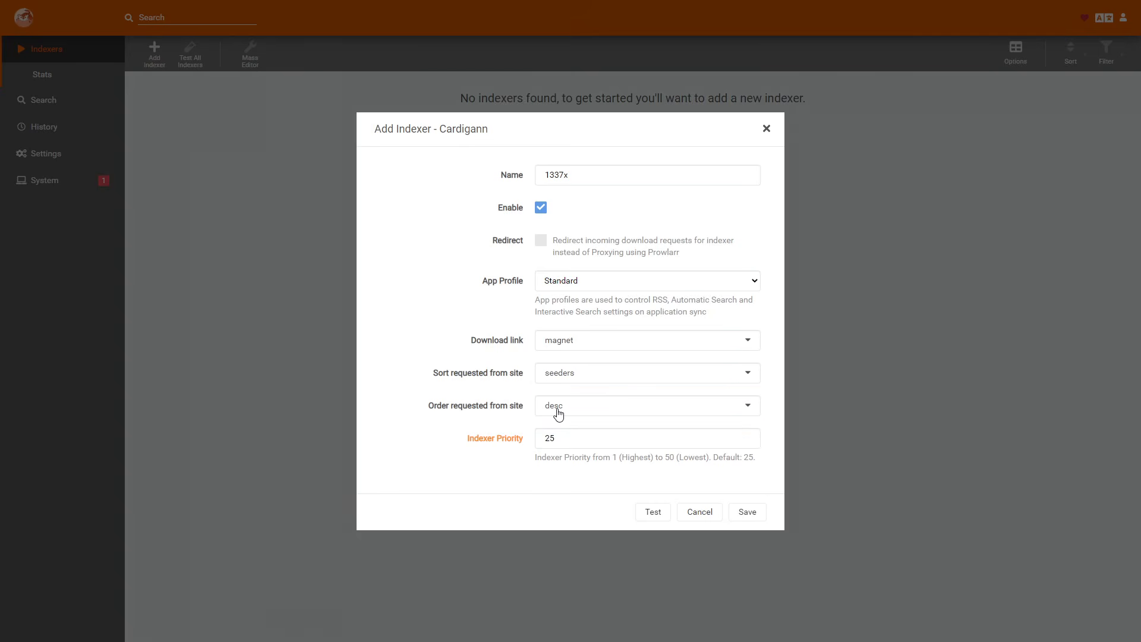
Check the order options for 1337x, keep desc, and test and save the indexer.
left_click(558, 410)
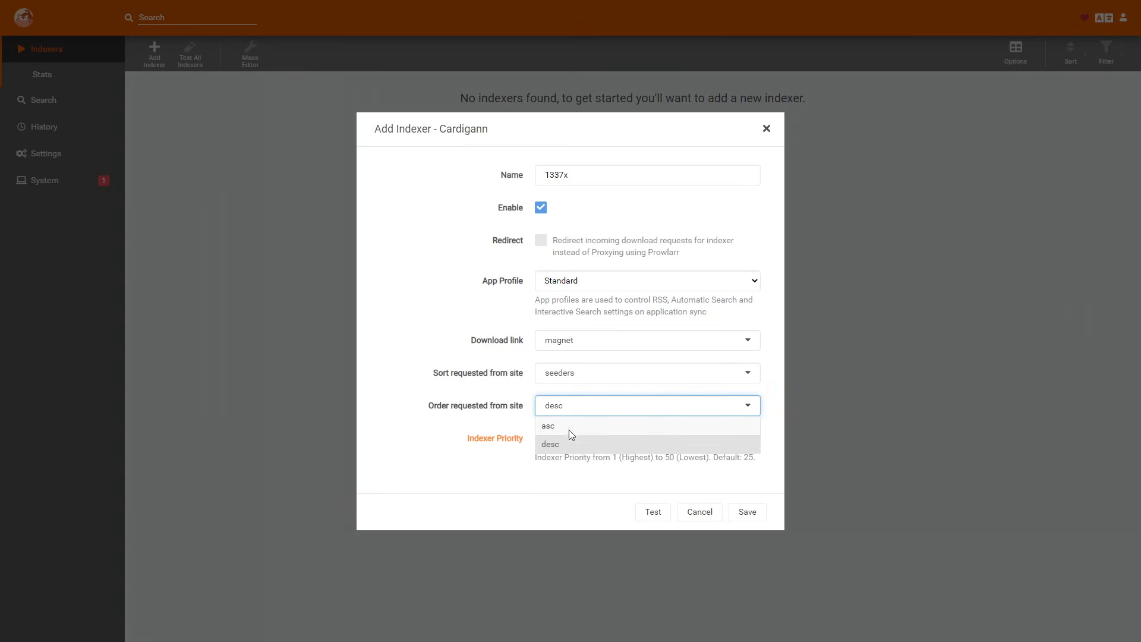
left_click(515, 387)
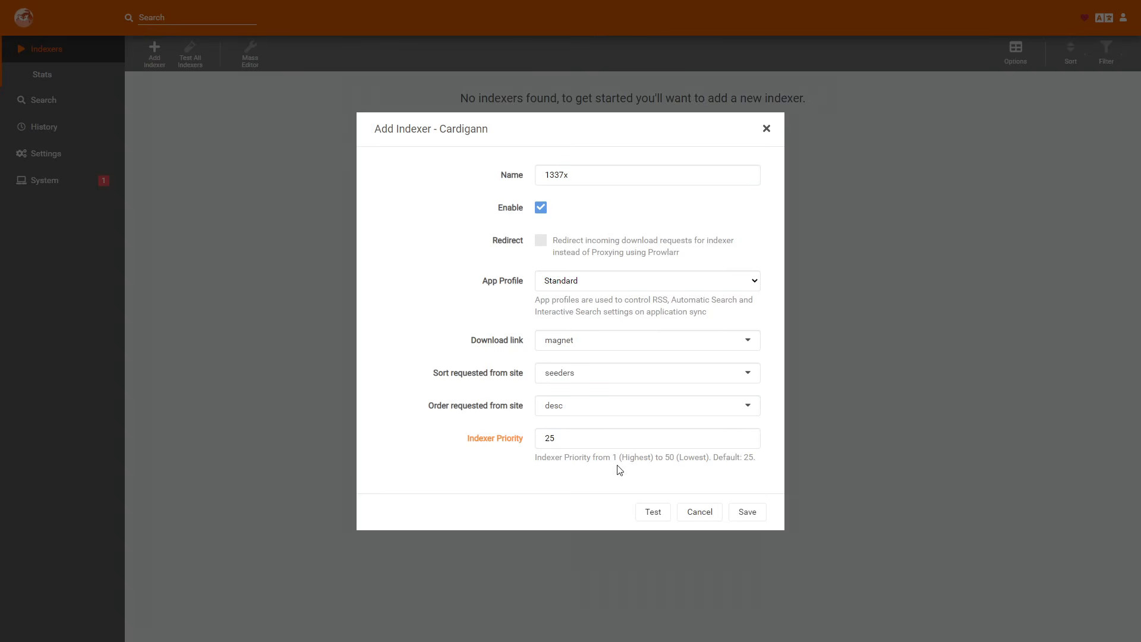
left_click(649, 512)
left_click(749, 515)
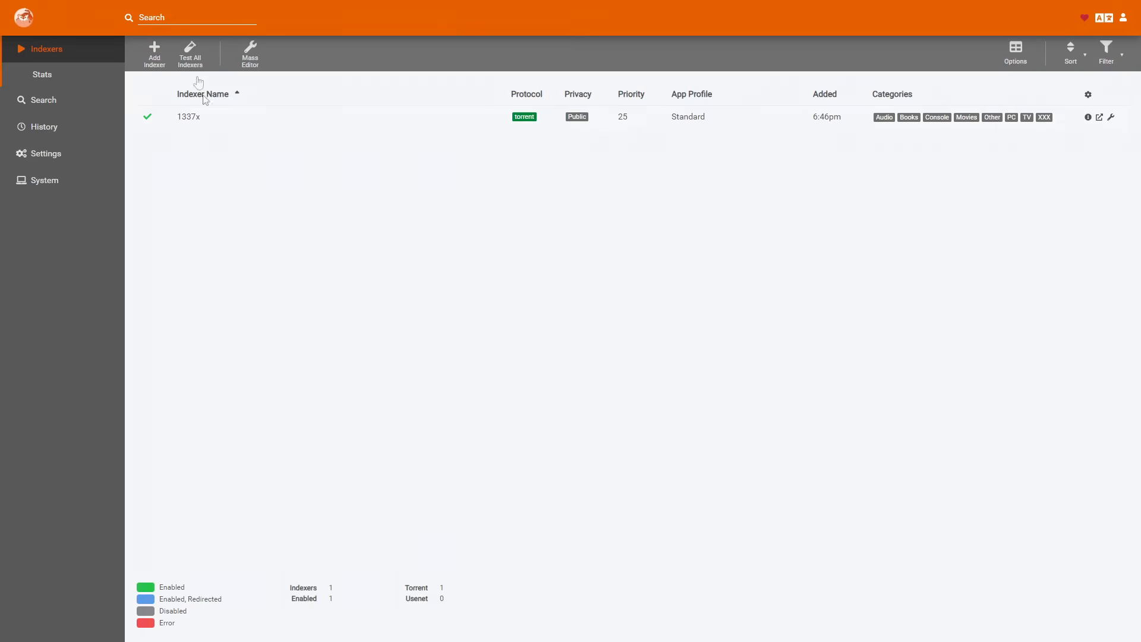
Add the DrunkenSlug Usenet indexer with the Standard app profile.
left_click(155, 55)
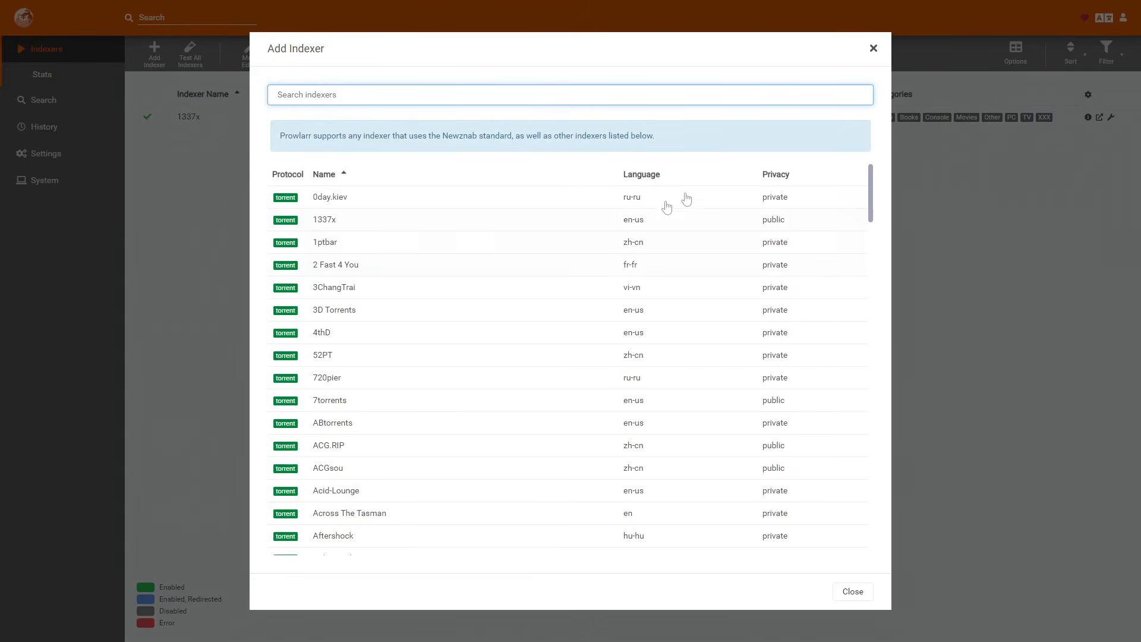
scroll(420, 427, "down", 20)
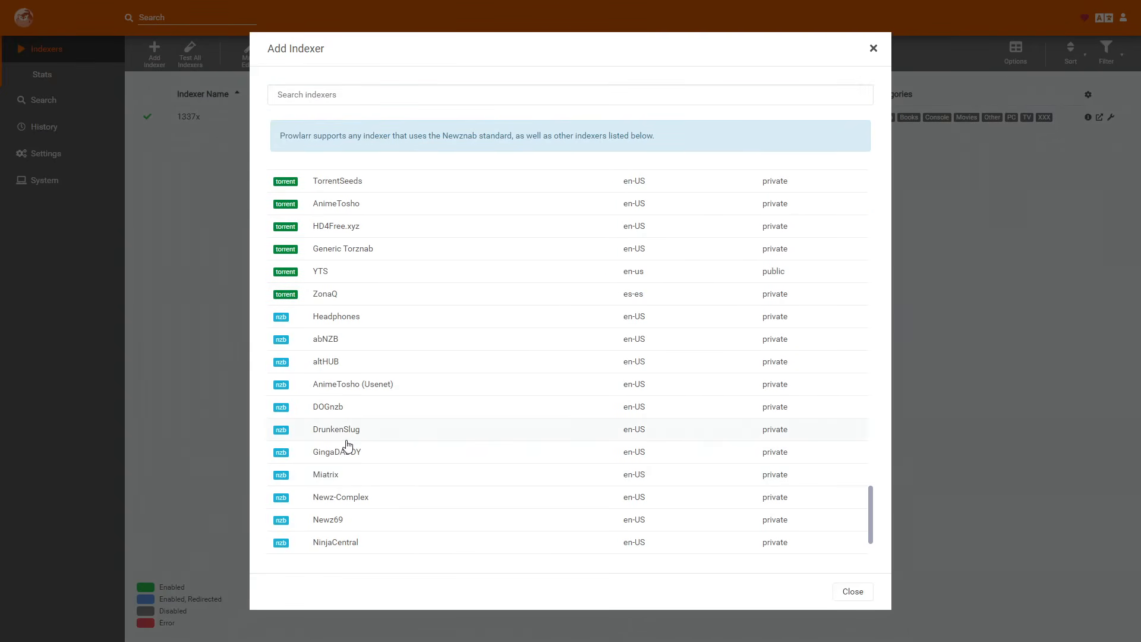
left_click(349, 436)
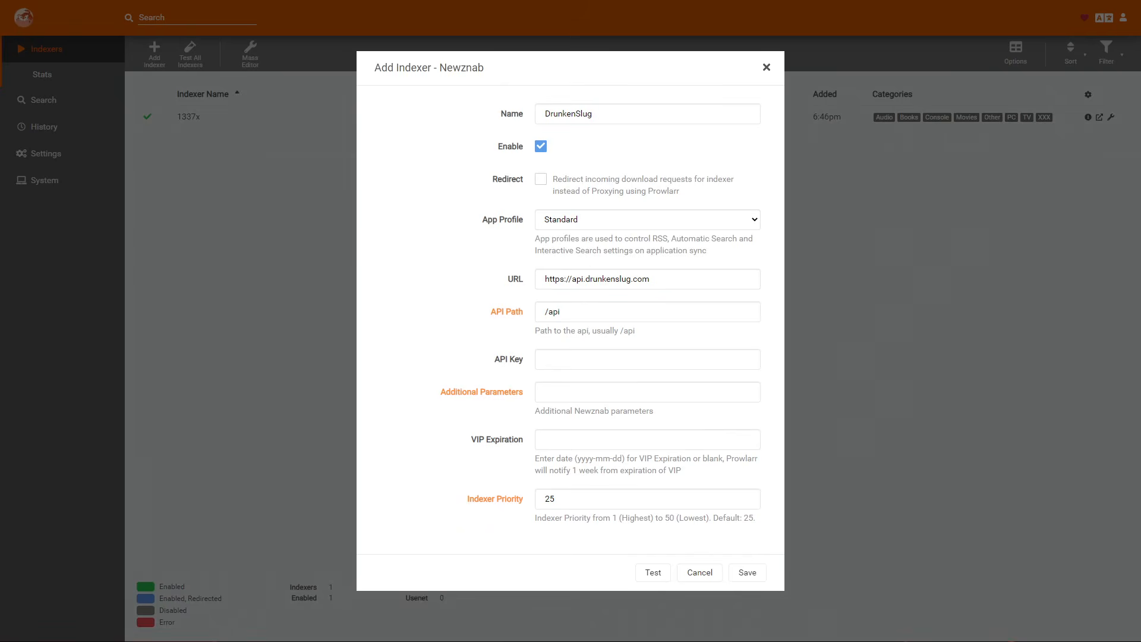
left_click(641, 221)
left_click(505, 225)
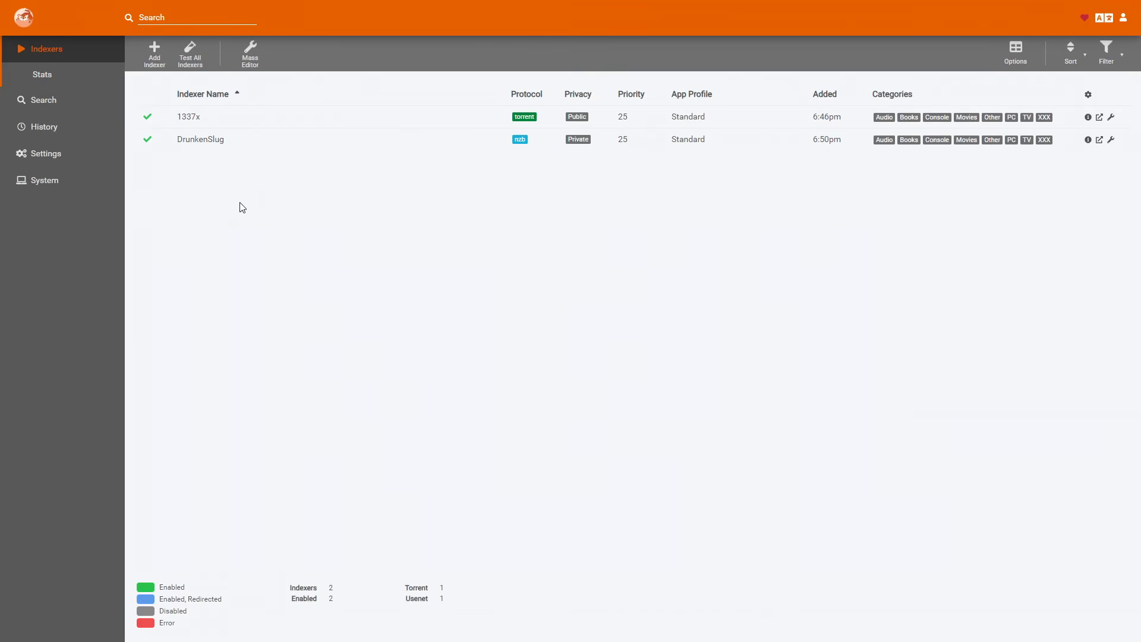
Open the indexer statistics and examine the charts for response times, failure rate, queries and grabs.
left_click(46, 79)
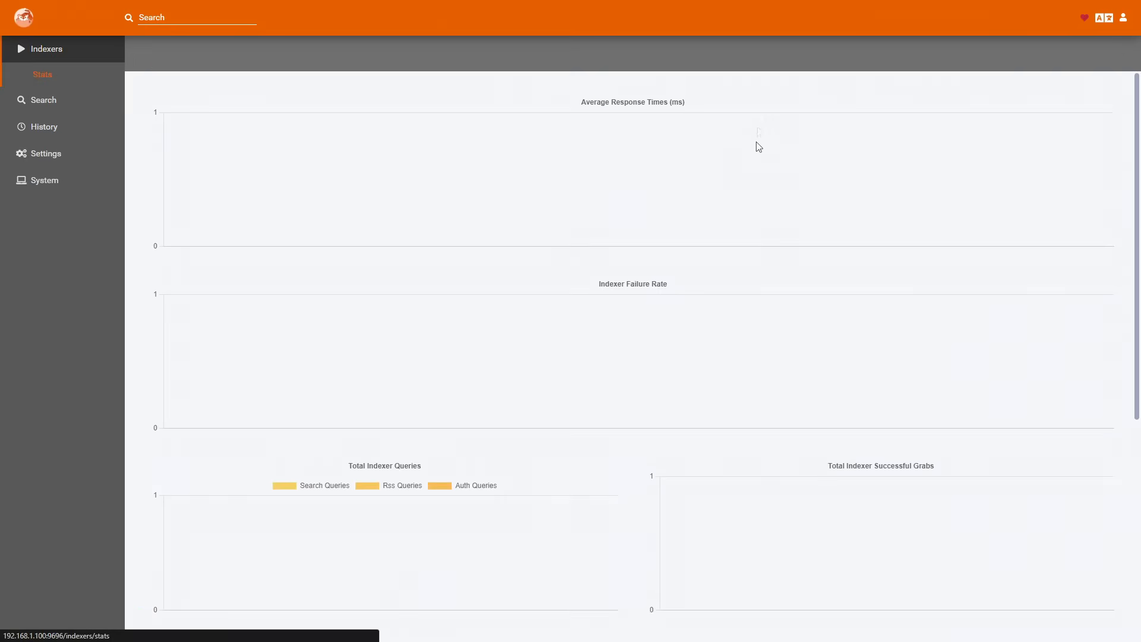
scroll(713, 169, "down", 3)
scroll(713, 168, "down", 4)
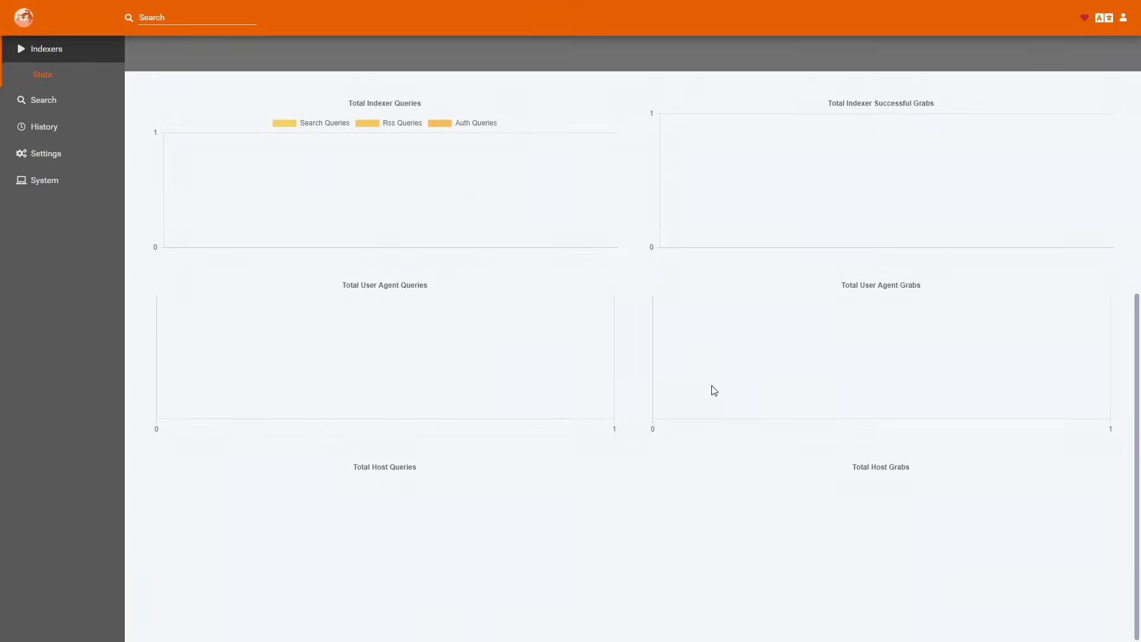
scroll(733, 362, "up", 6)
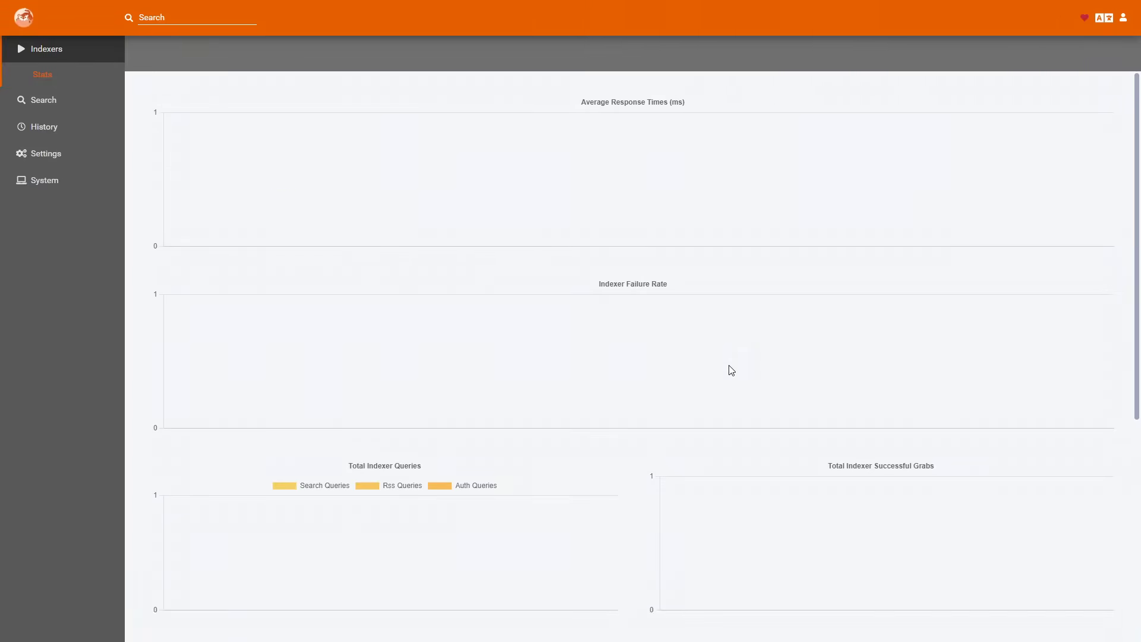
Check the indexer choices on the search page and search for "bad boys" in the Movies category.
left_click(60, 101)
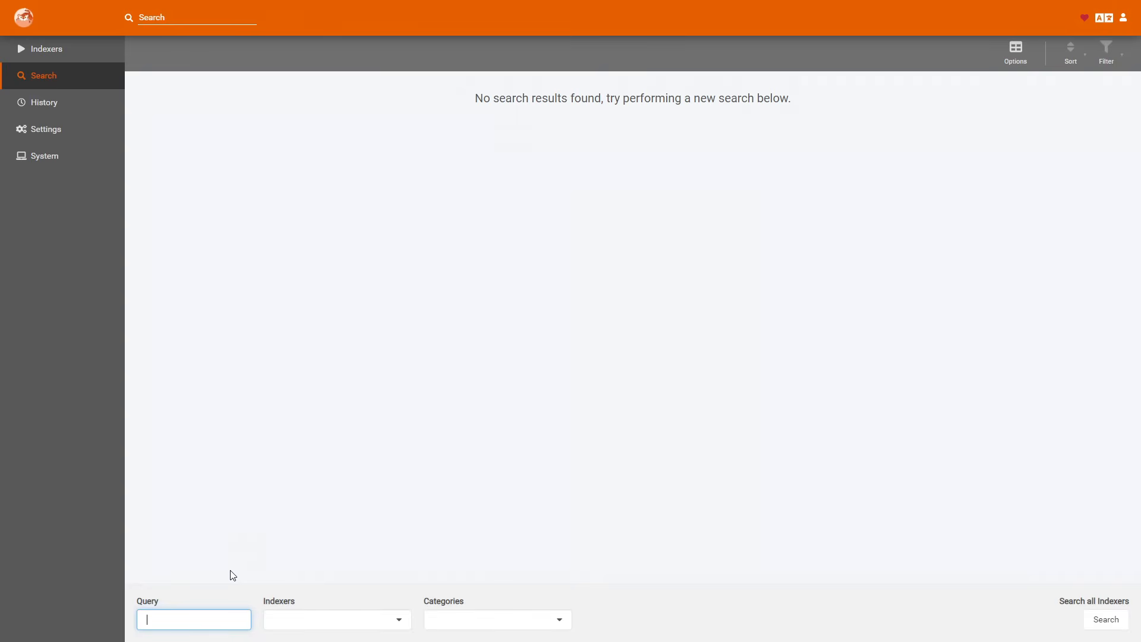
left_click(83, 567)
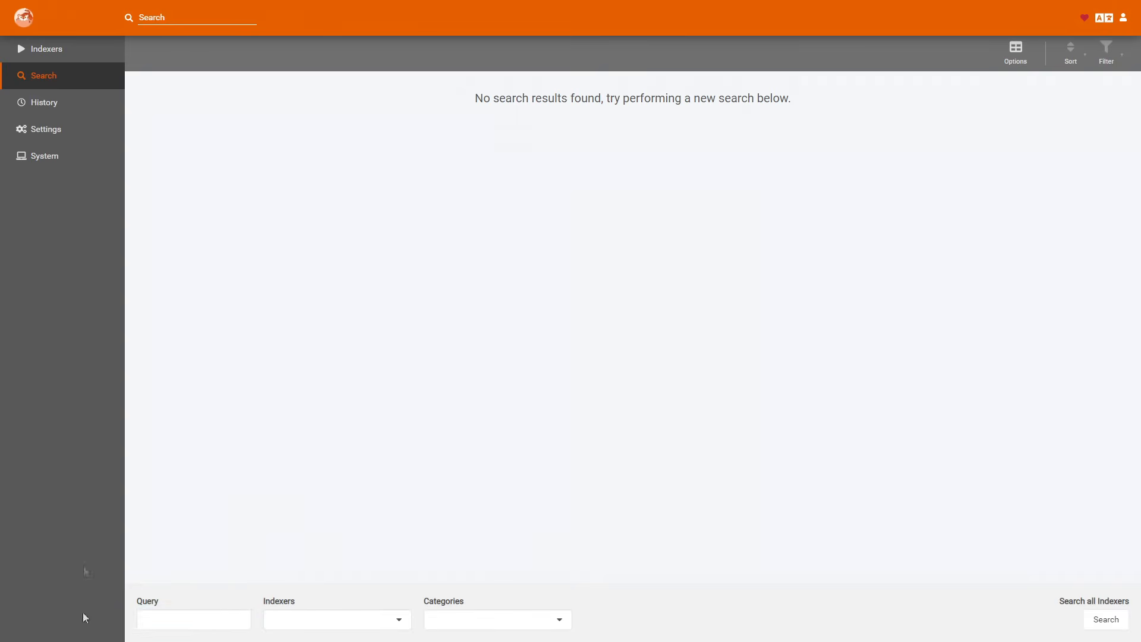
left_click(343, 623)
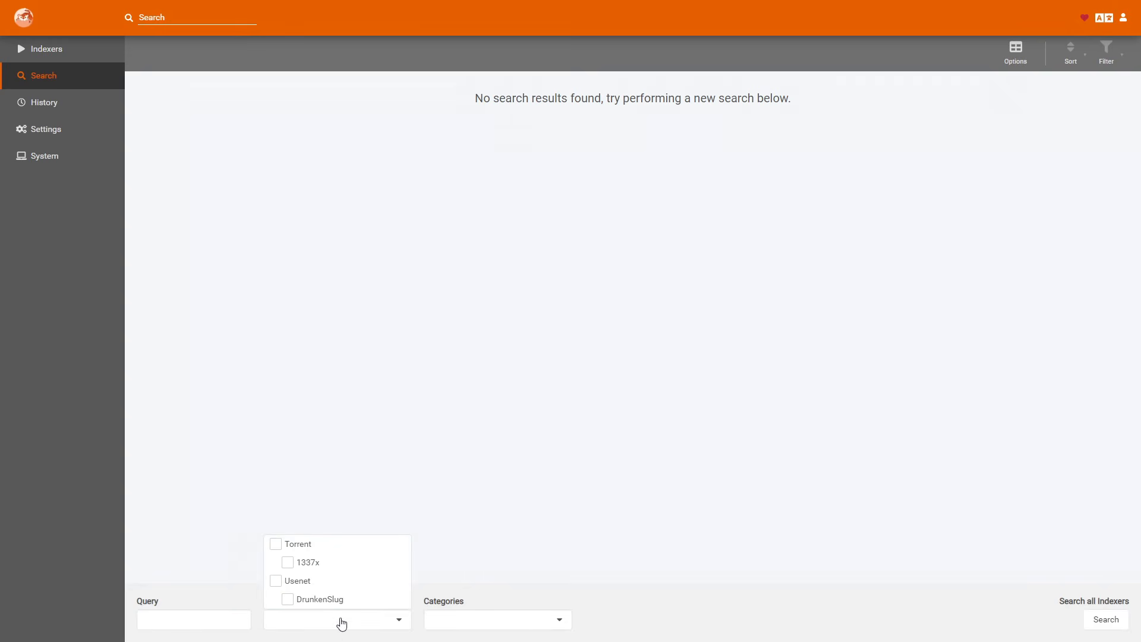
left_click(479, 631)
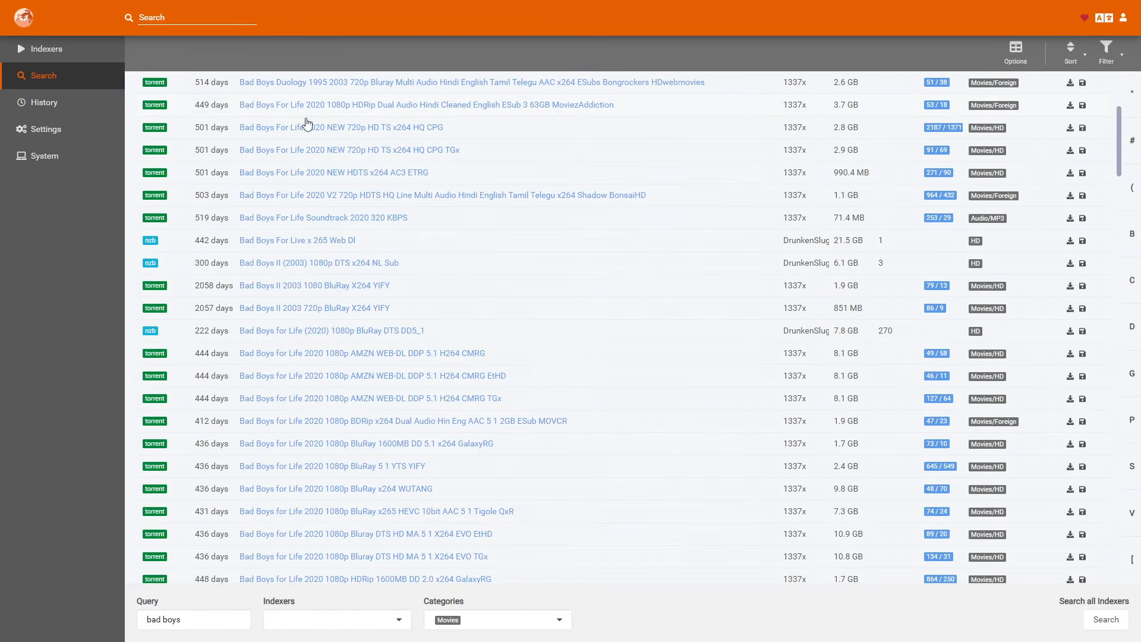
Return to the indexer statistics to compare the response times and queries of 1337x and DrunkenSlug.
left_click(79, 52)
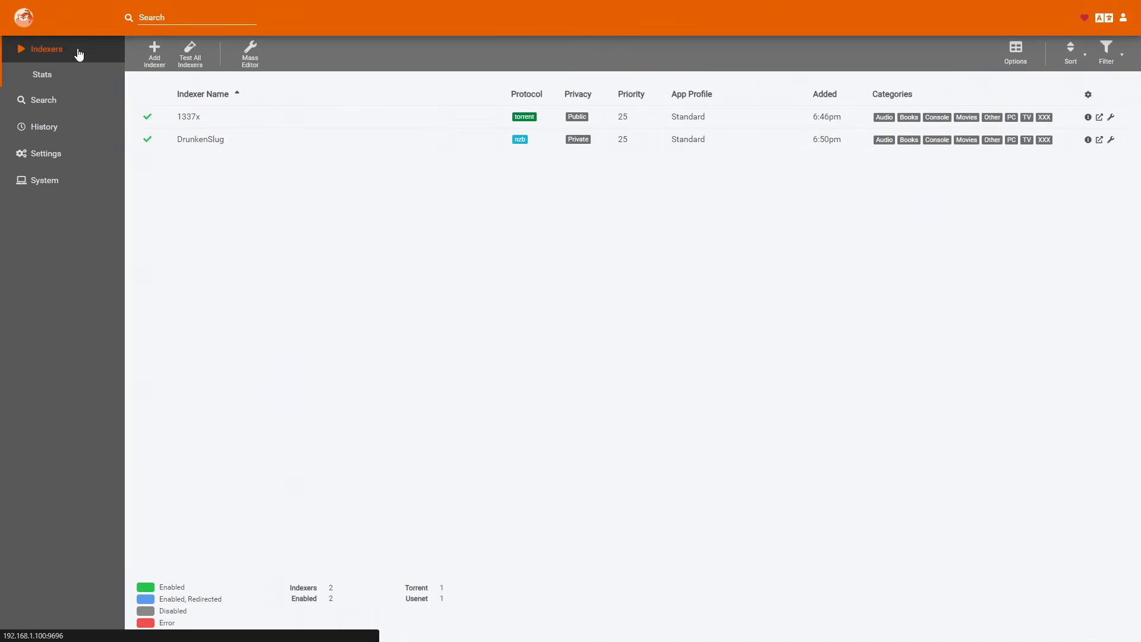
left_click(54, 77)
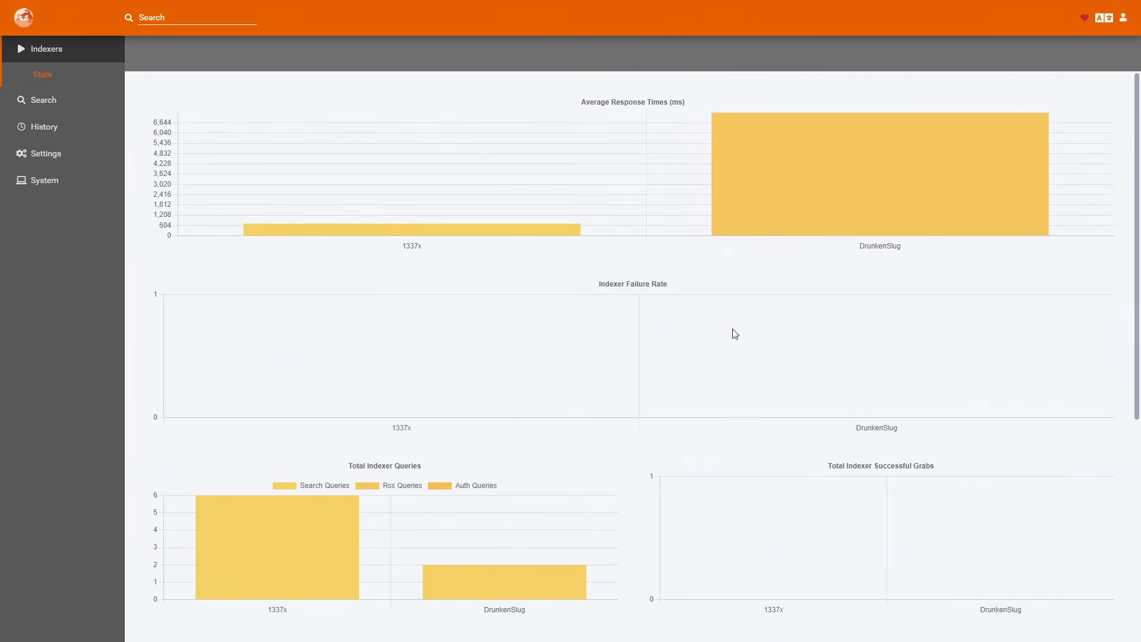
Examine the user agent and host charts in the indexer statistics.
scroll(680, 330, "down", 5)
scroll(680, 330, "down", 1)
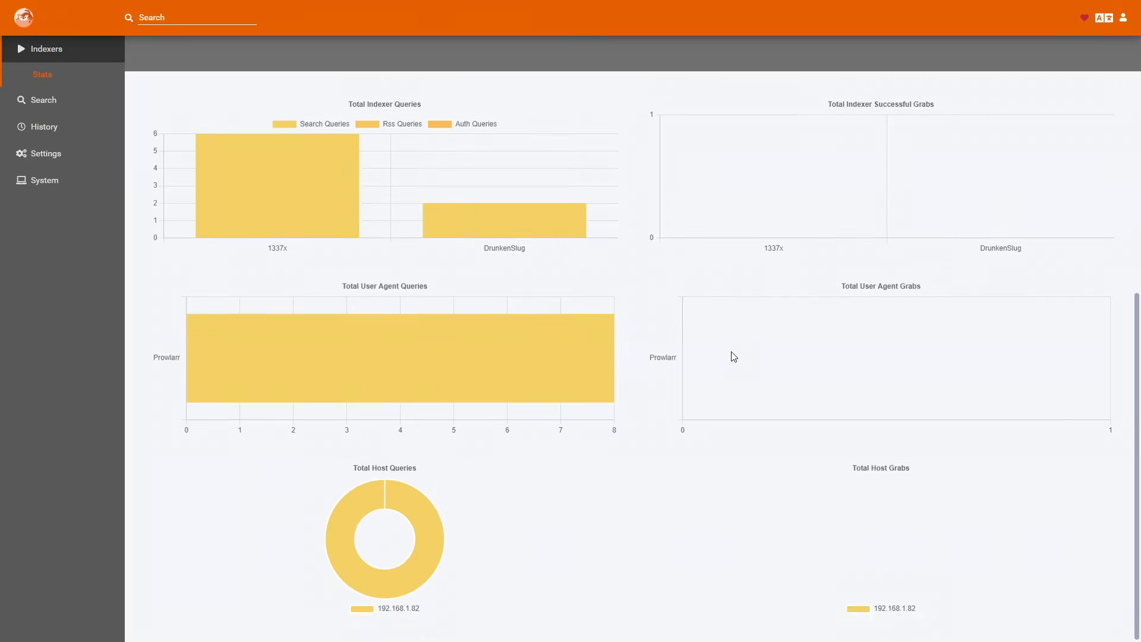
scroll(731, 354, "up", 3)
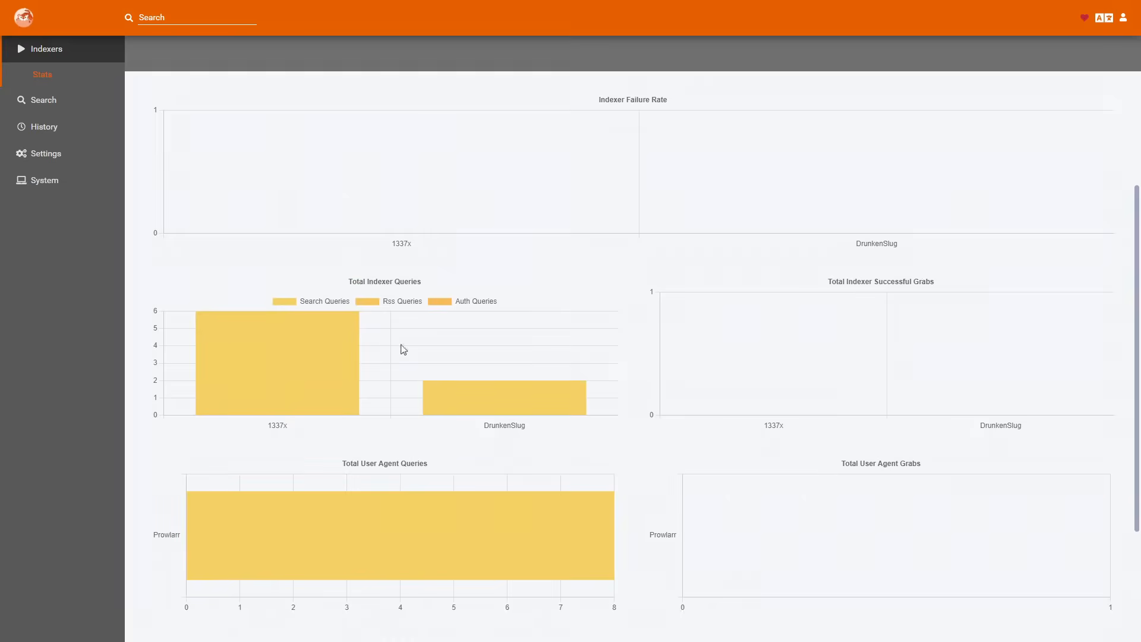
scroll(557, 367, "up", 3)
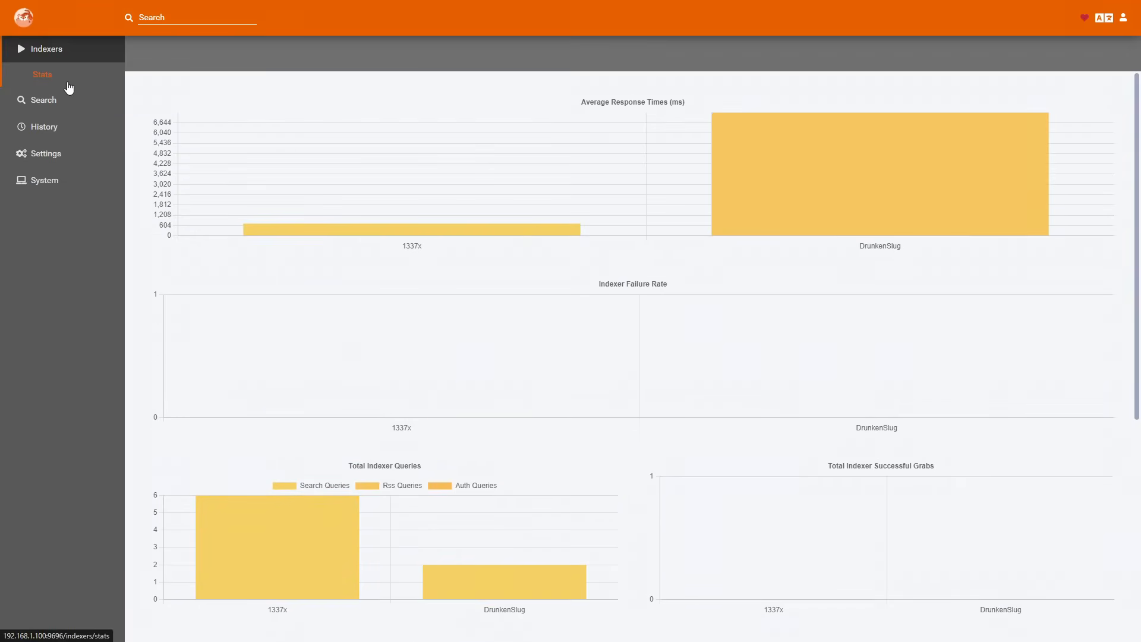
Open the history, repeat the 1337x "bad boys" query without a category, and inspect that entry's query details.
left_click(60, 52)
left_click(54, 100)
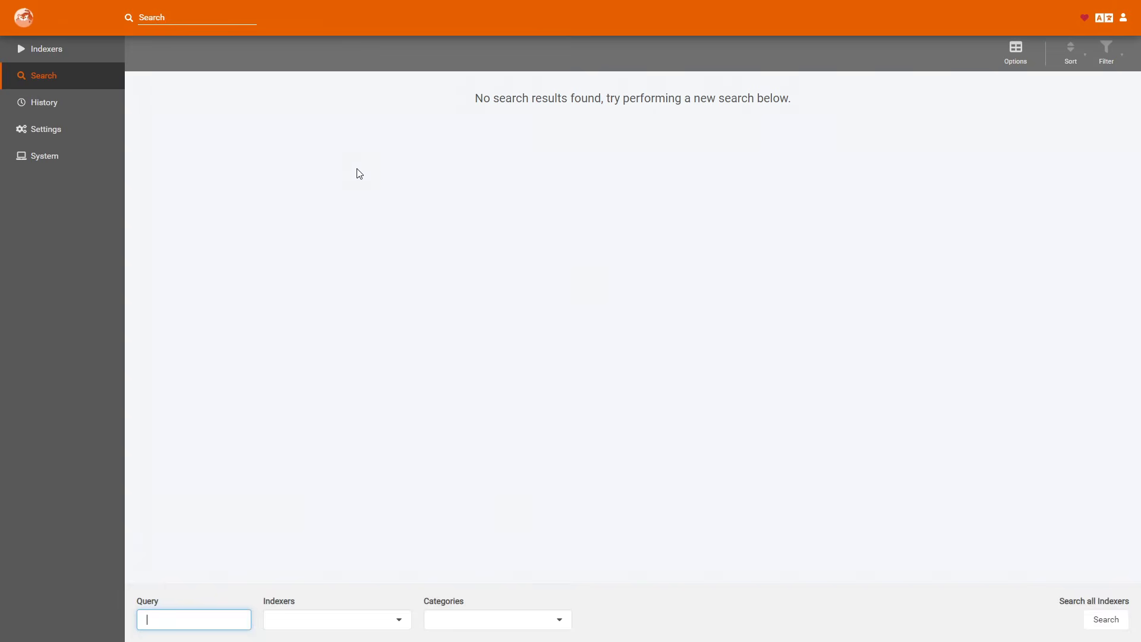
left_click(44, 103)
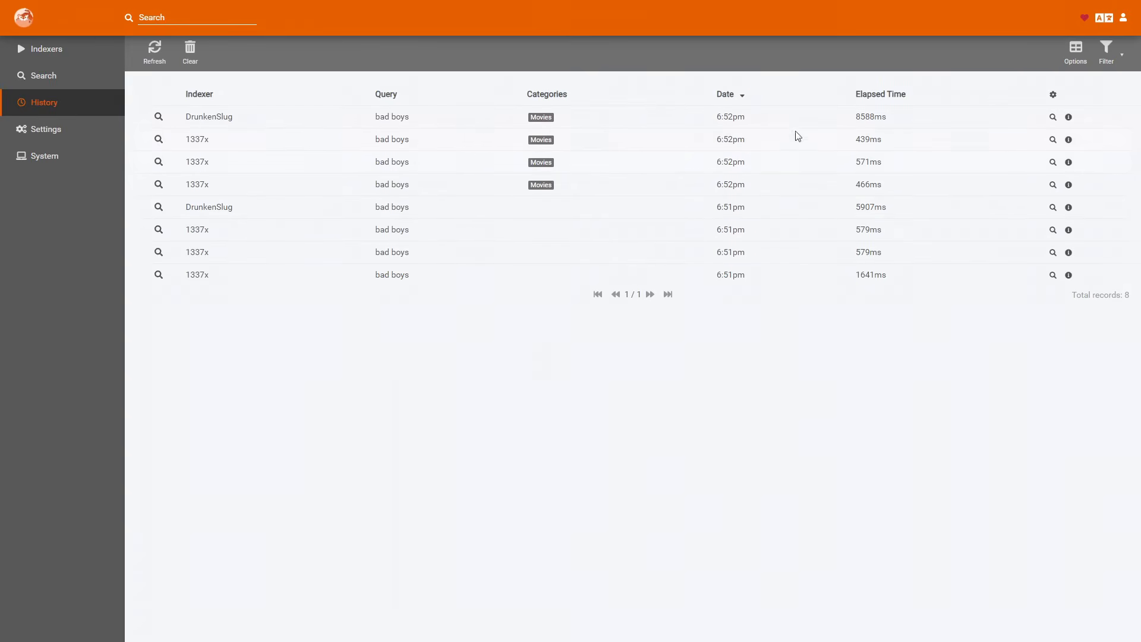
left_click(1052, 230)
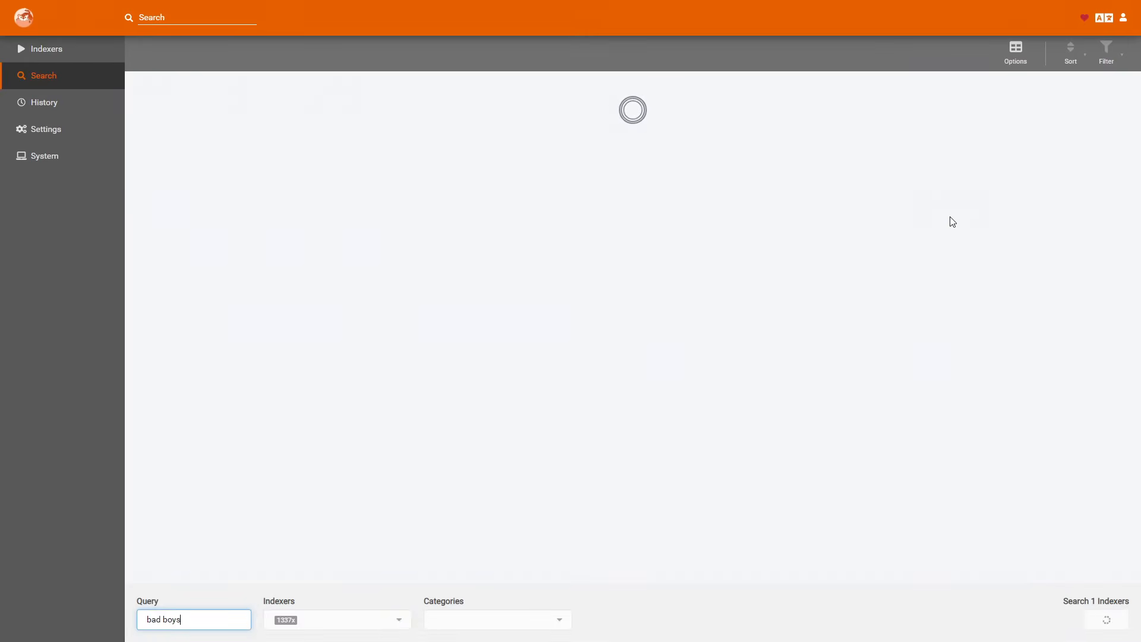
left_click(44, 102)
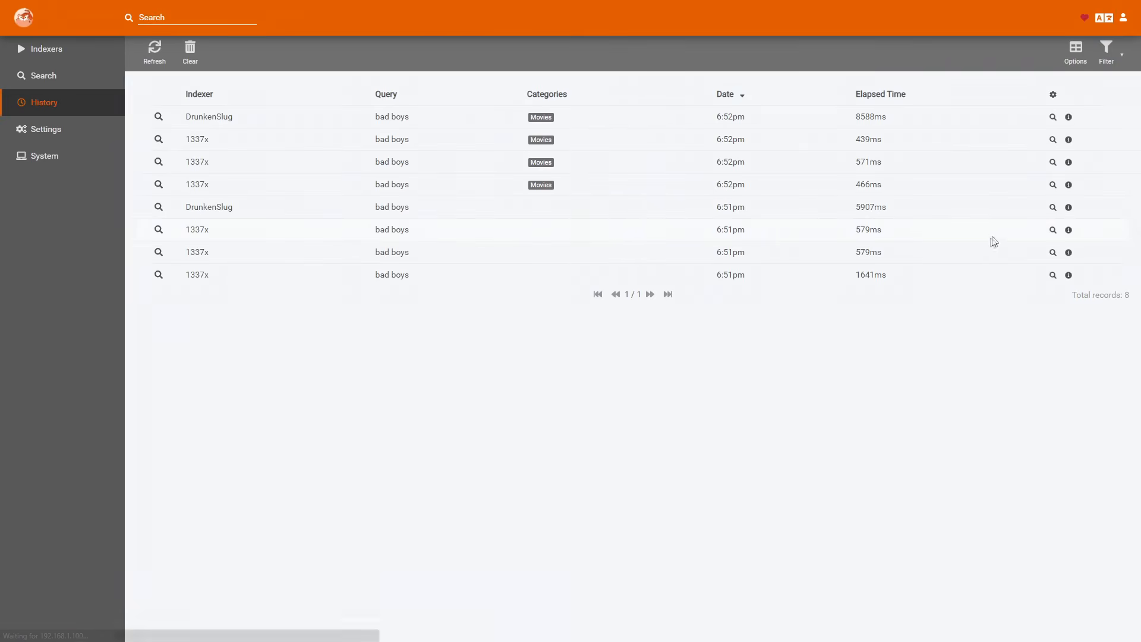
left_click(1068, 230)
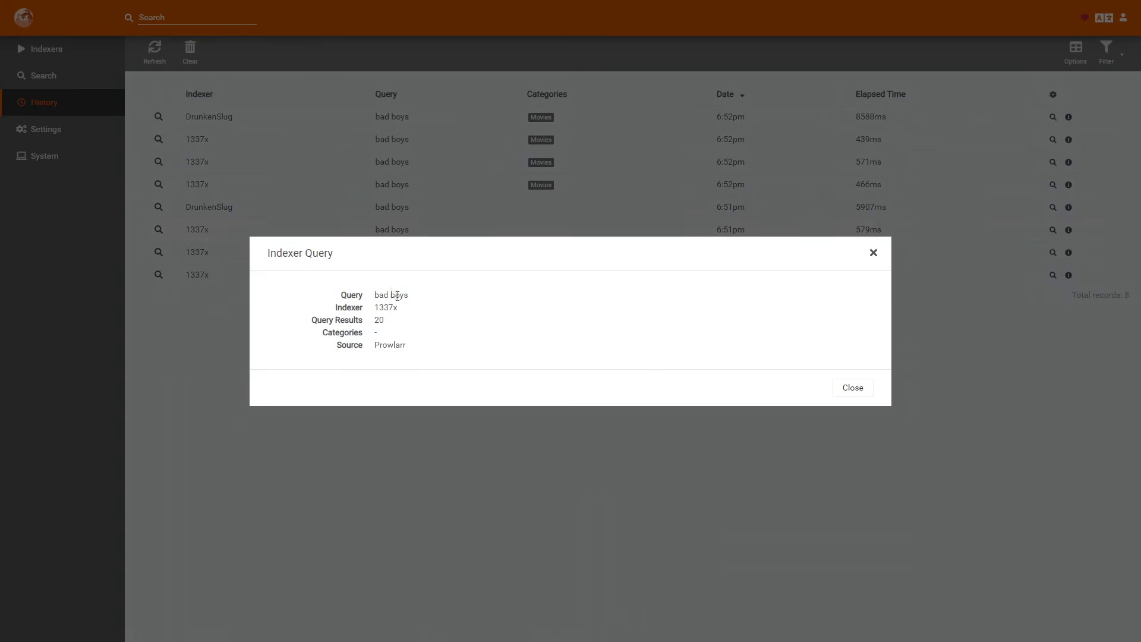
left_click_drag(376, 296, 420, 354)
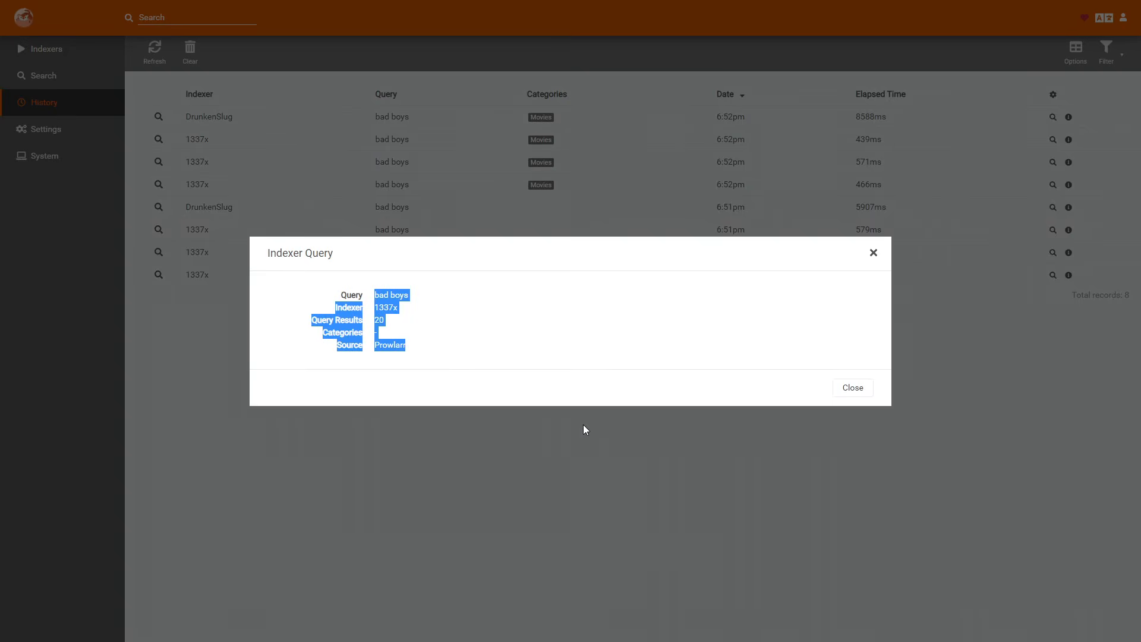
left_click(874, 255)
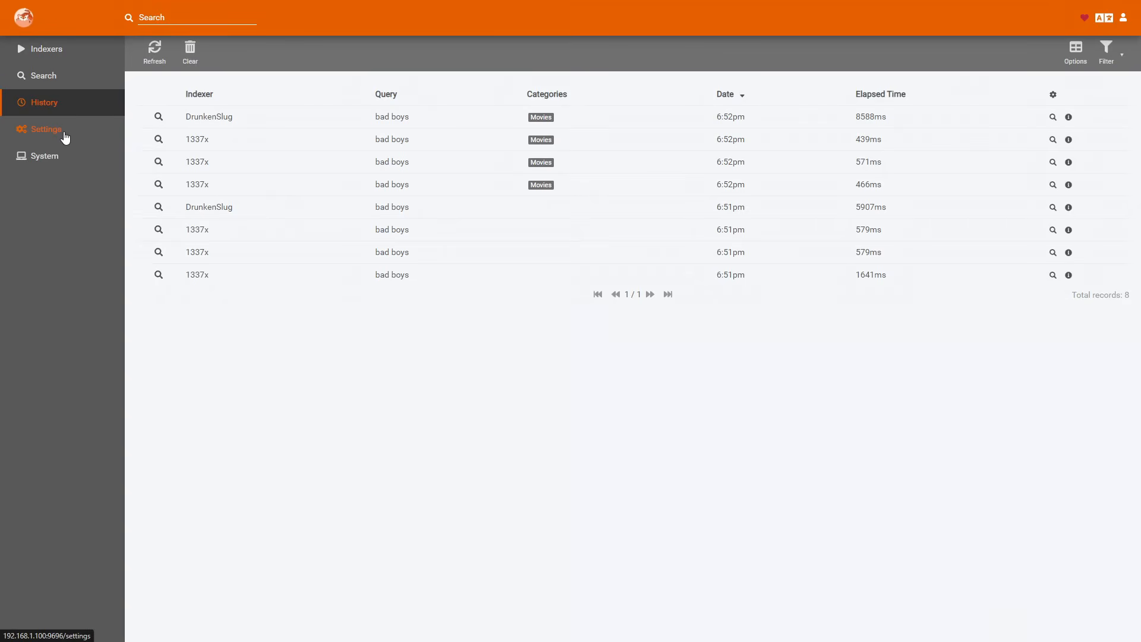
Start adding Radarr as an application with the sync level Add and Remove Only.
left_click(65, 136)
left_click(67, 157)
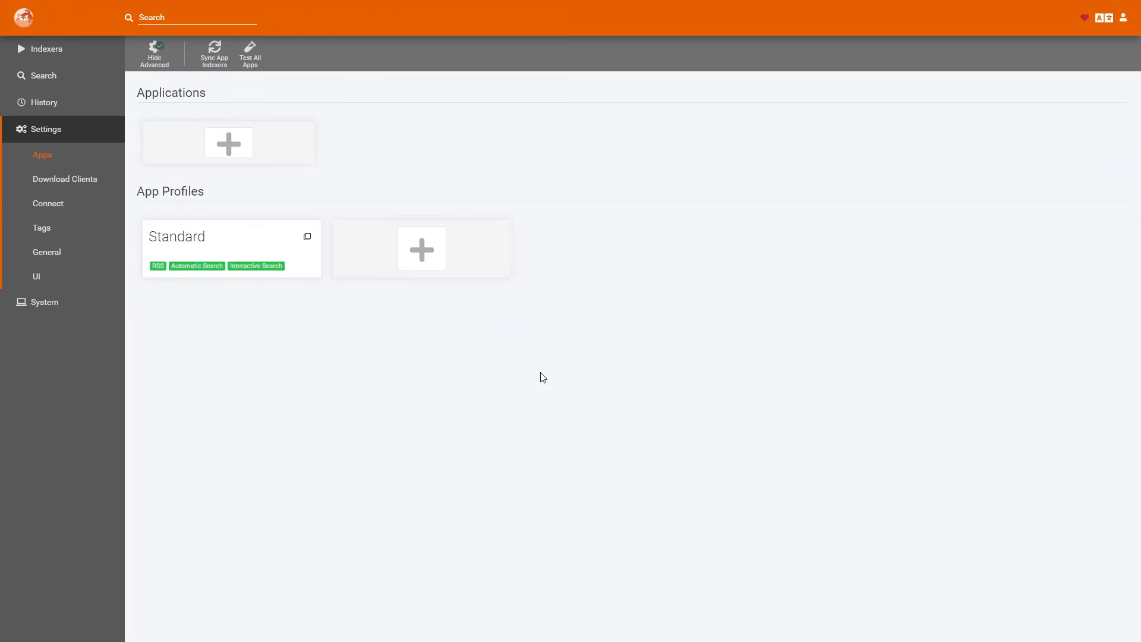
left_click(241, 145)
left_click(583, 270)
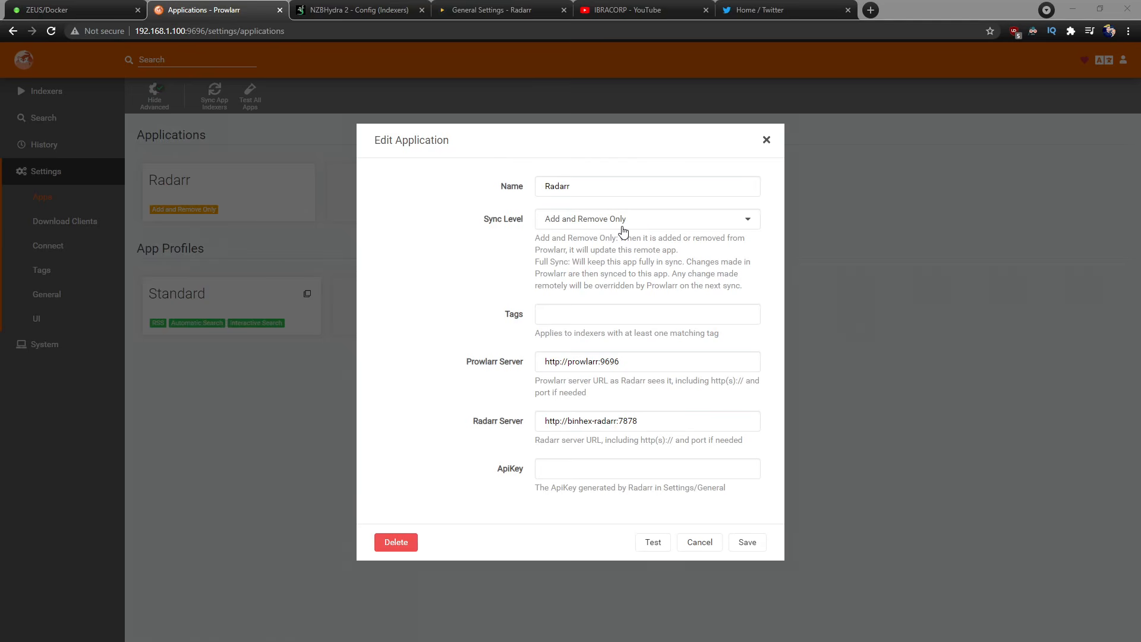
left_click(603, 226)
left_click(557, 283)
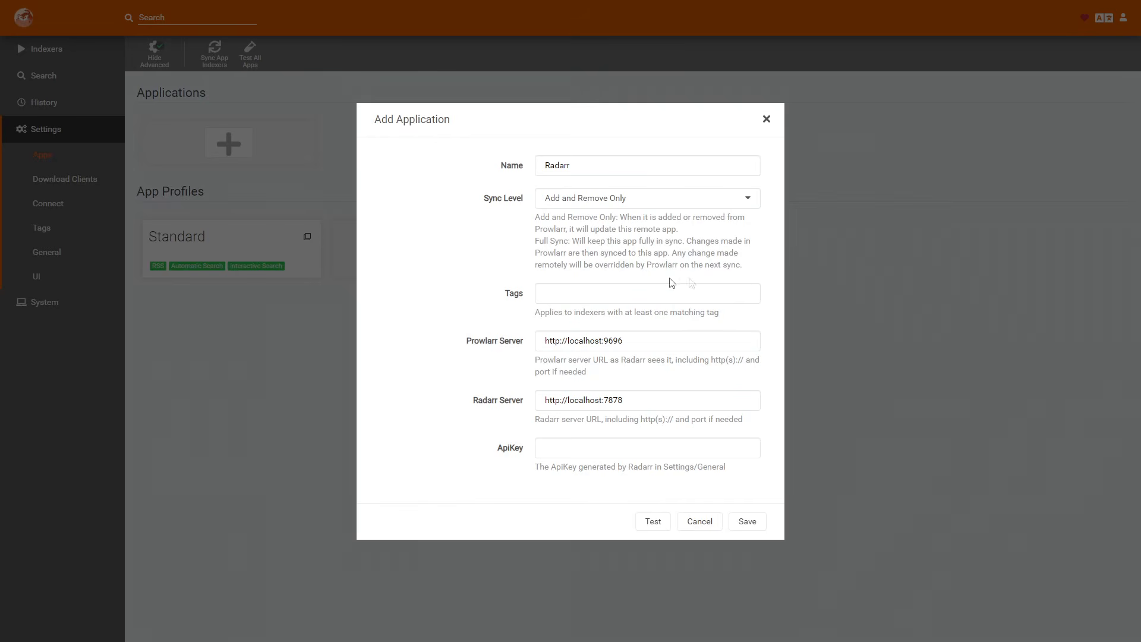
left_click_drag(601, 340, 567, 341)
left_click(578, 342)
left_click_drag(599, 341, 567, 341)
key("BackSpace")
key("Delete")
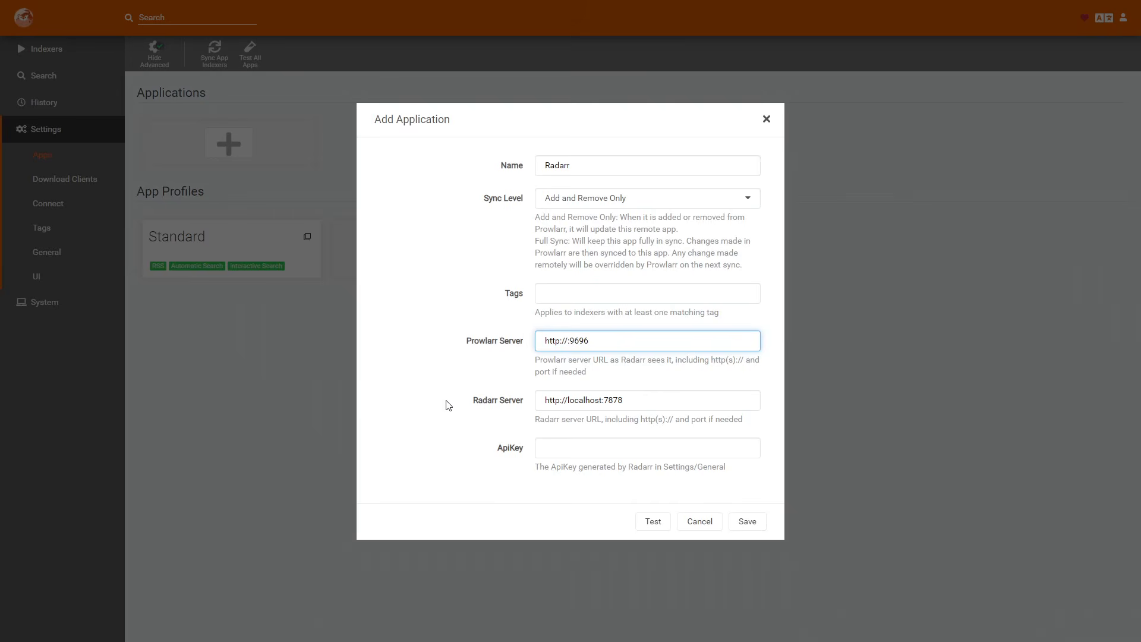
type("prowlarr")
left_click(617, 404)
left_click(598, 340)
left_click(660, 338)
left_click_drag(602, 400, 568, 401)
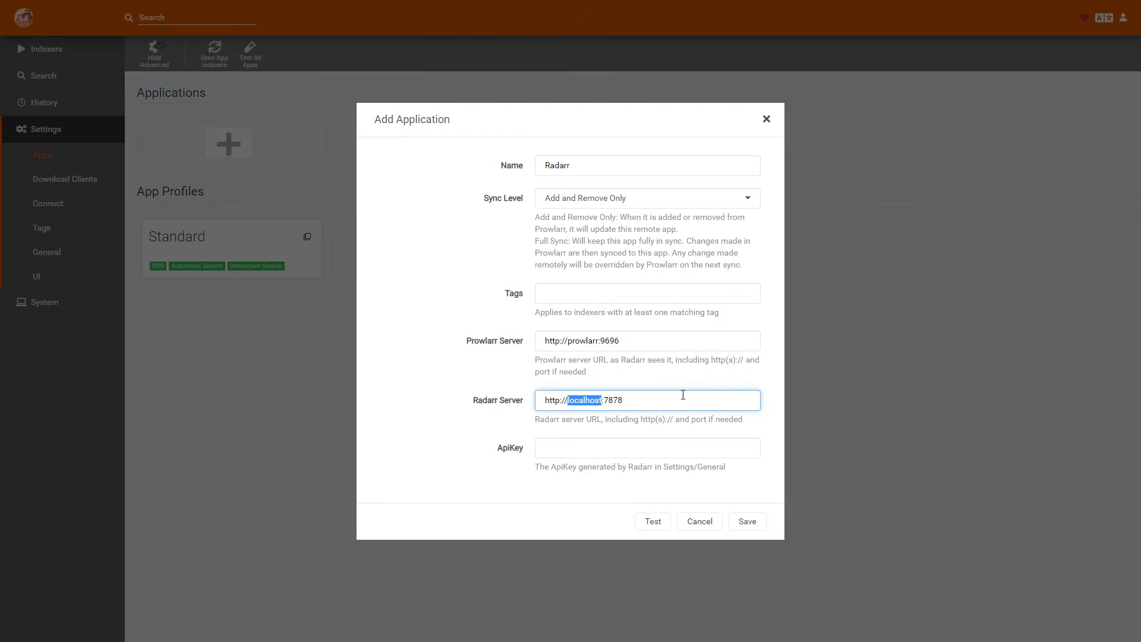
key("ctrl+v")
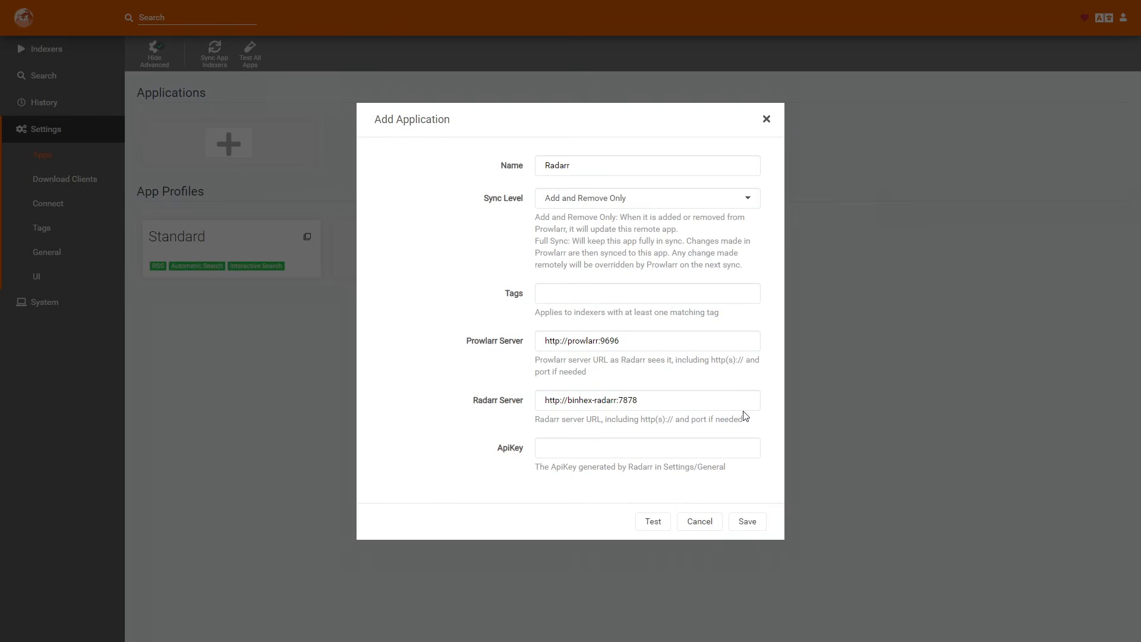
Paste the Radarr API key, then test and save the application.
left_click(713, 448)
key("ctrl+v")
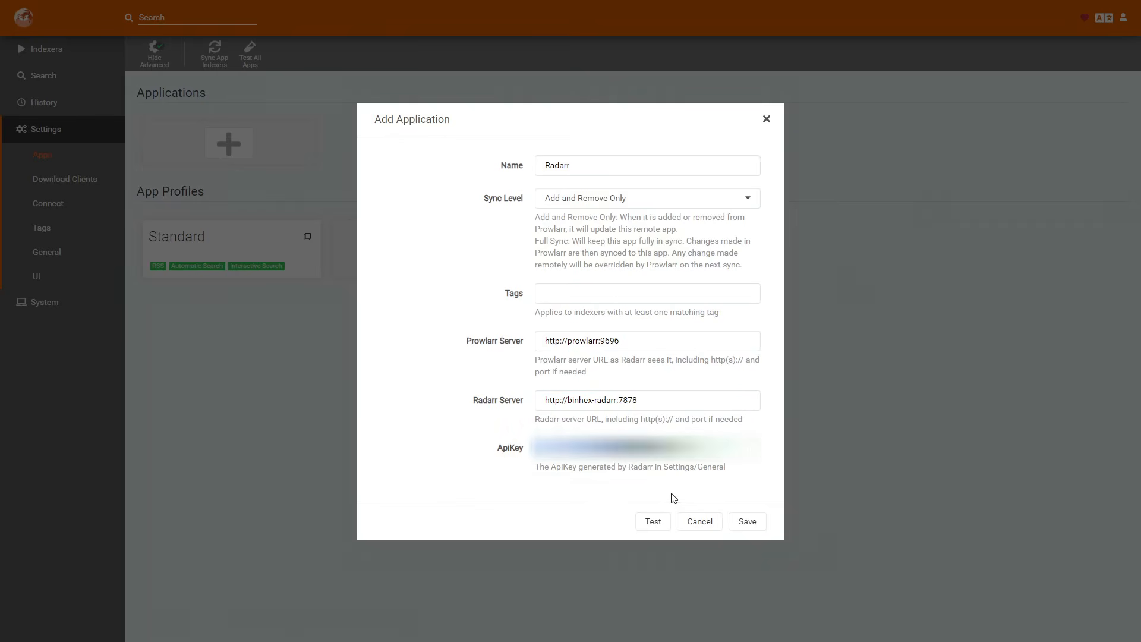
left_click(653, 521)
left_click(752, 525)
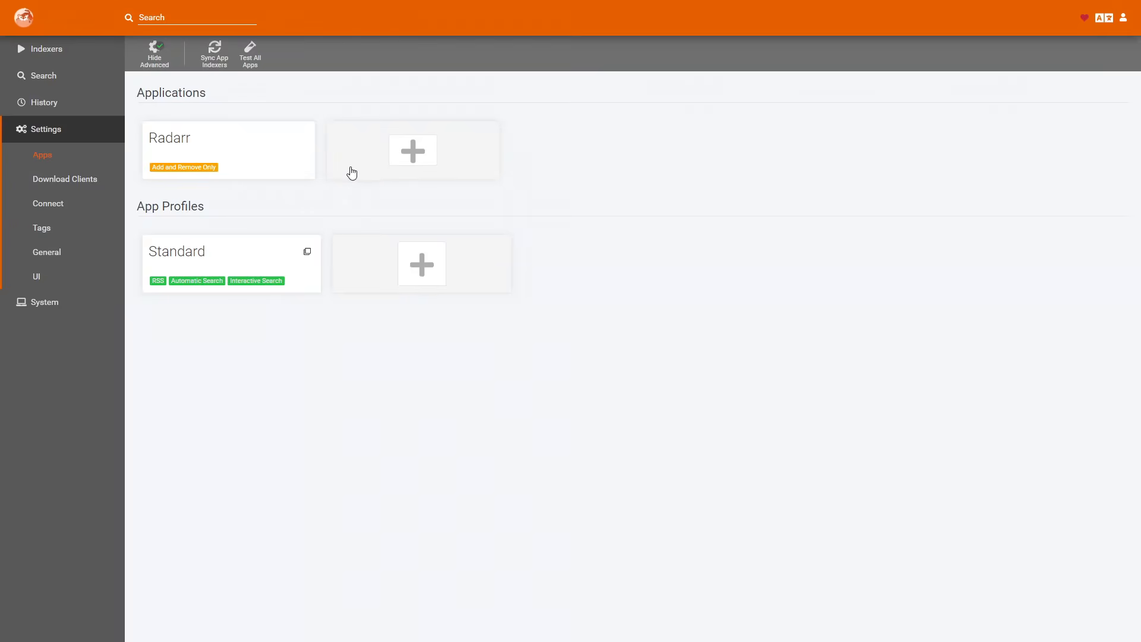
Examine the available Usenet and torrent download clients, including NZBGet, and open the choices for adding a connection.
left_click(96, 194)
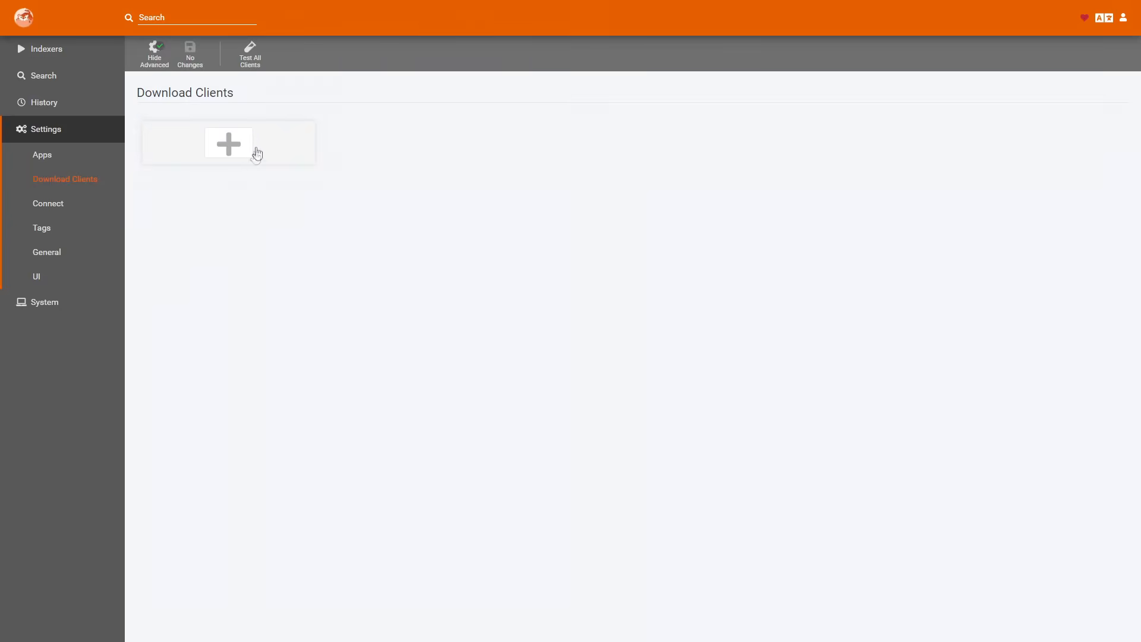
left_click(233, 142)
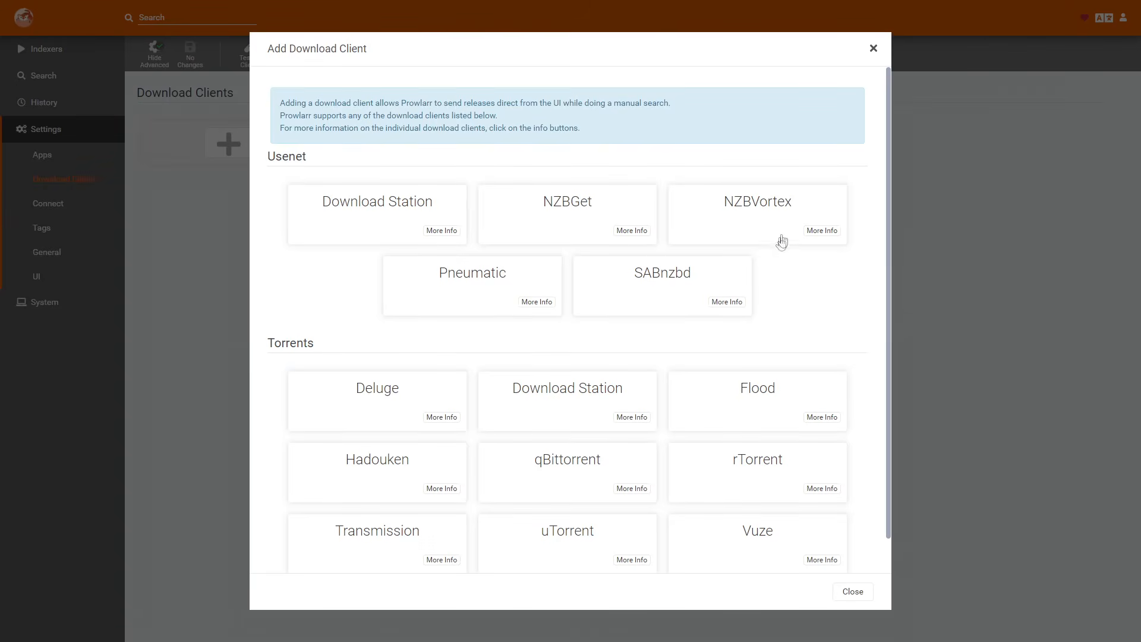
scroll(797, 273, "down", 1)
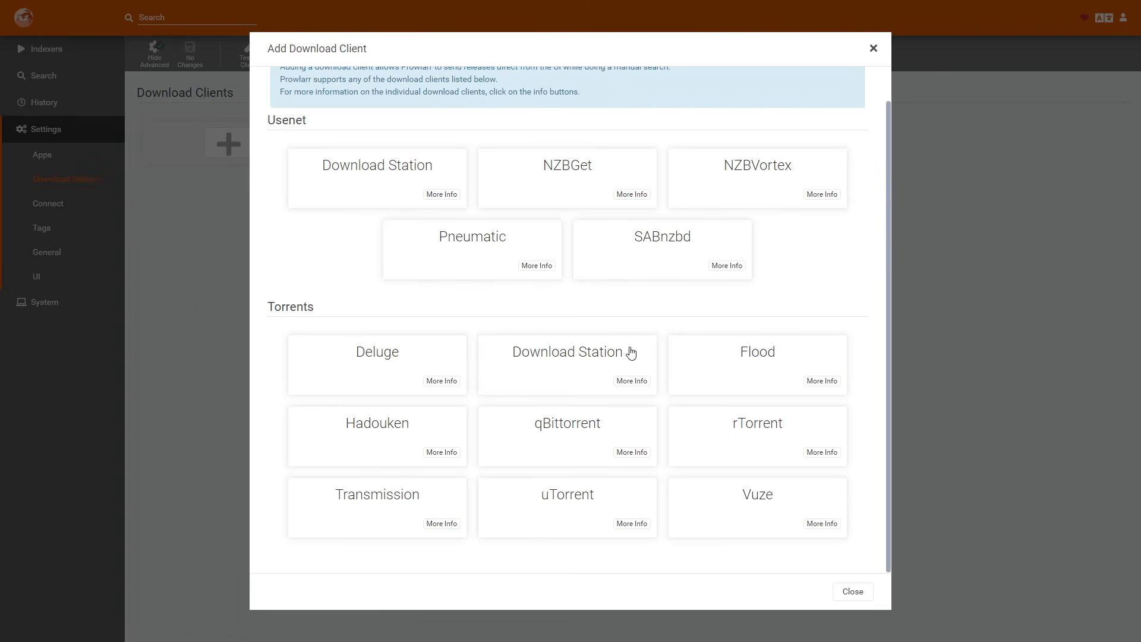
left_click(571, 176)
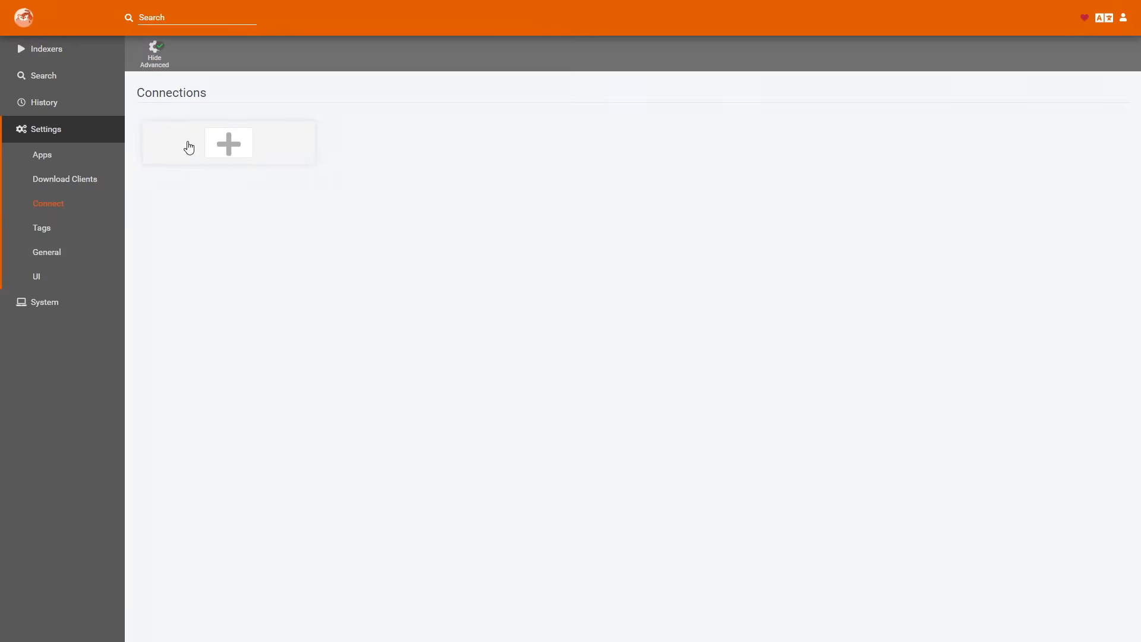
left_click(223, 145)
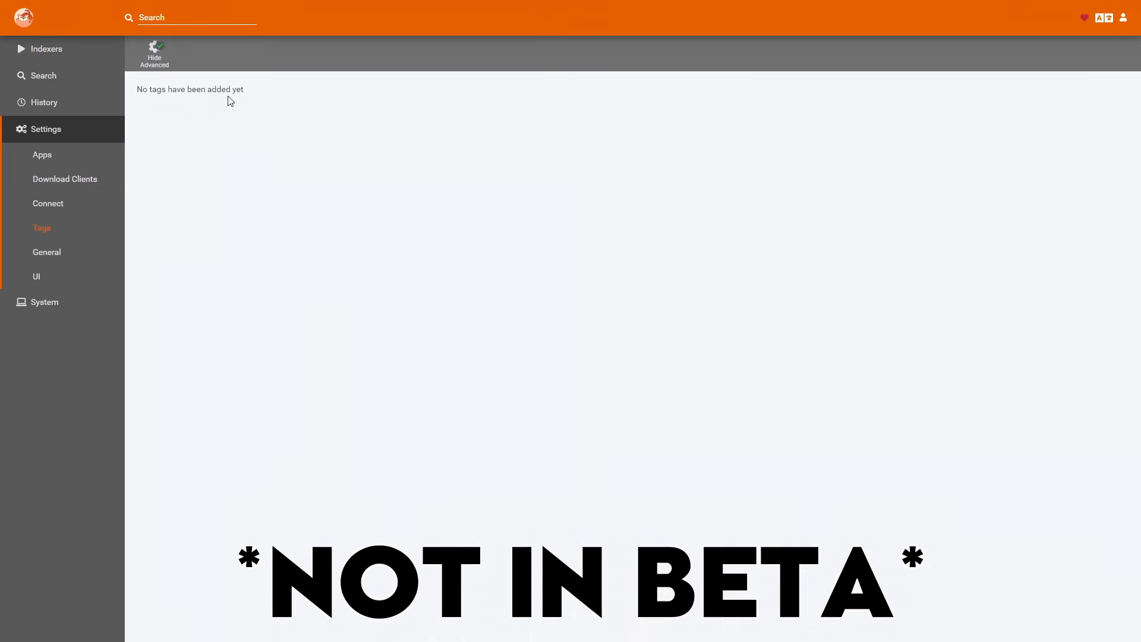
Review the general settings from host to backups, turning the proxy option on to view its fields and off again.
left_click(53, 253)
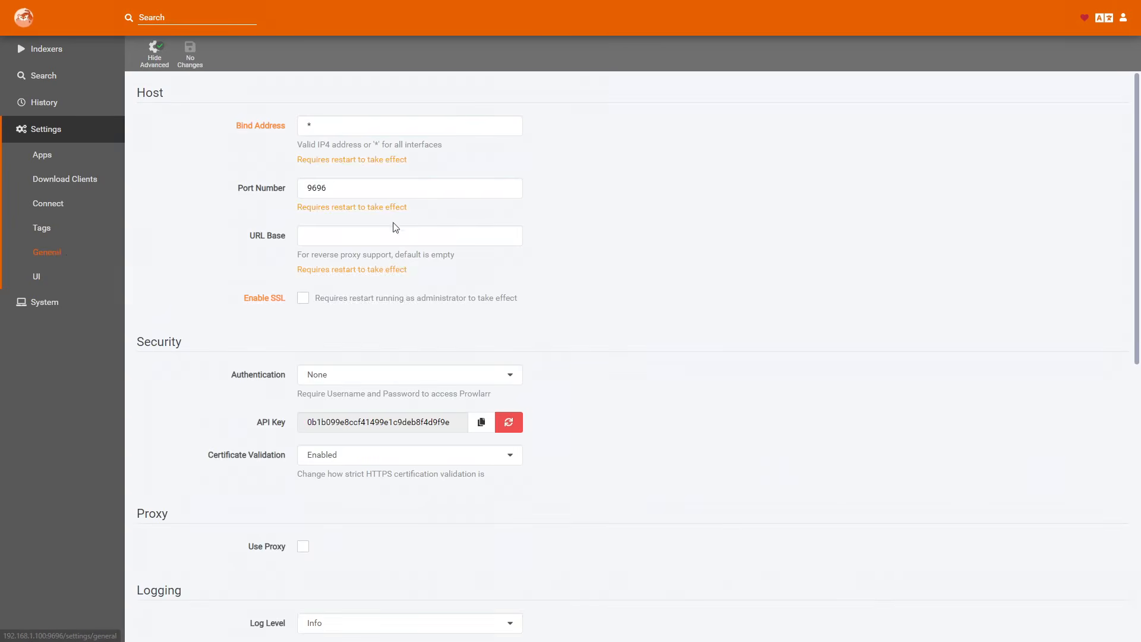
scroll(540, 186, "down", 3)
scroll(541, 190, "down", 5)
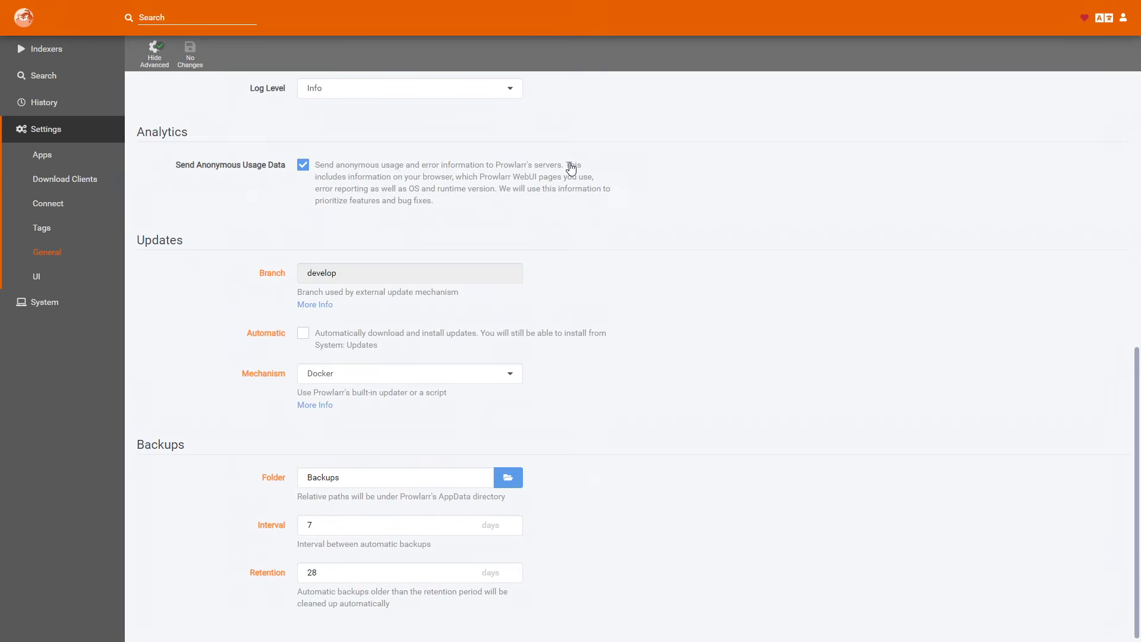
scroll(416, 190, "up", 2)
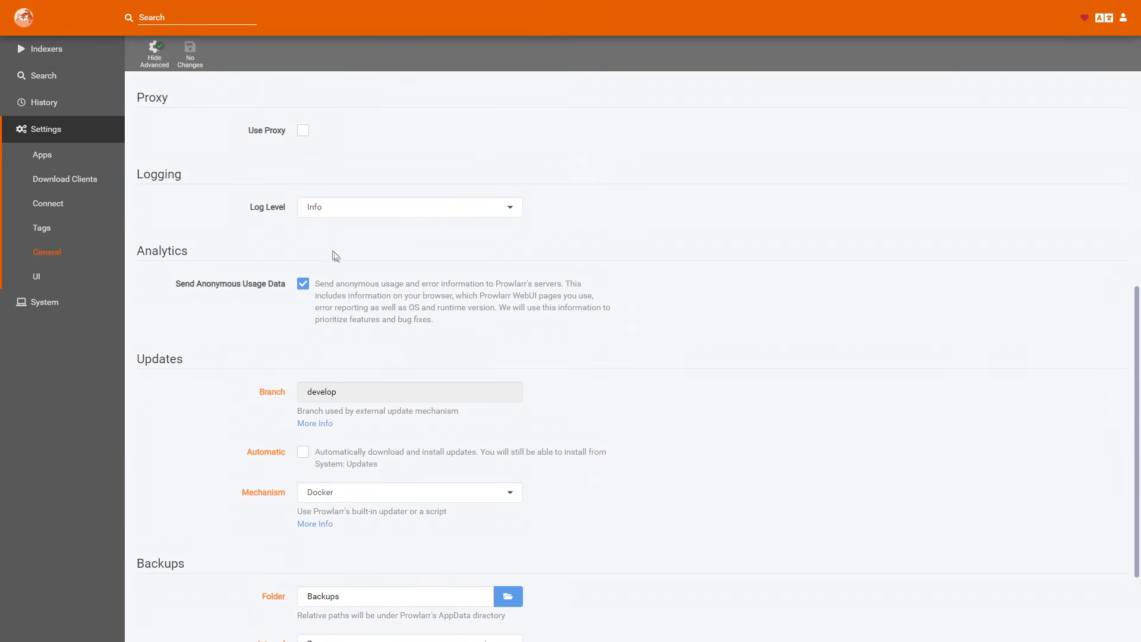
scroll(309, 255, "up", 3)
left_click(303, 314)
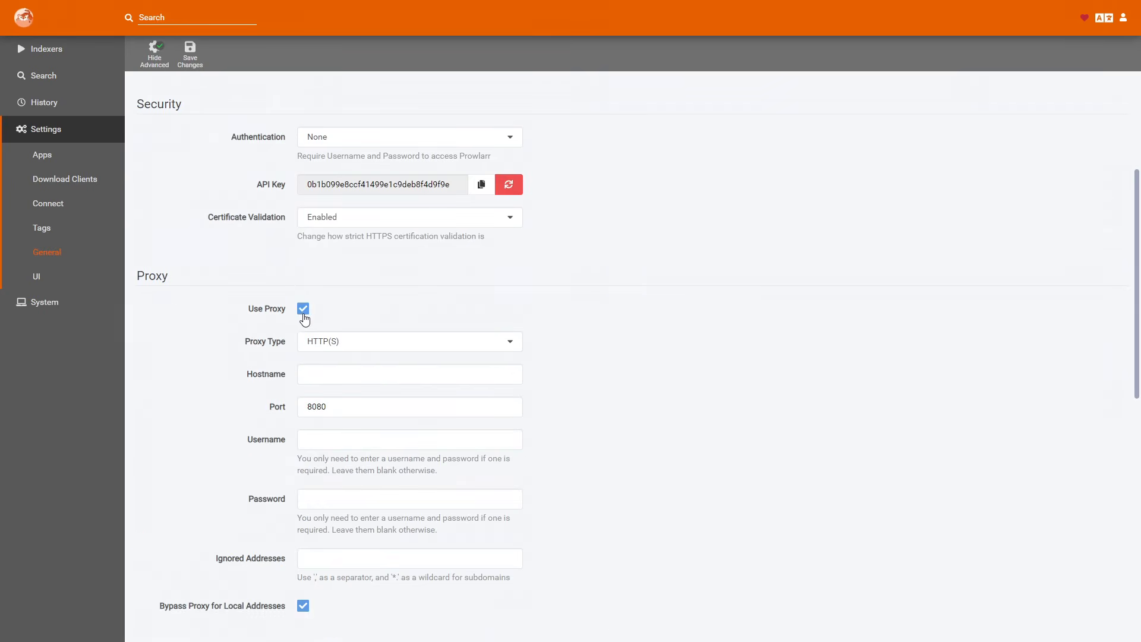
left_click(303, 309)
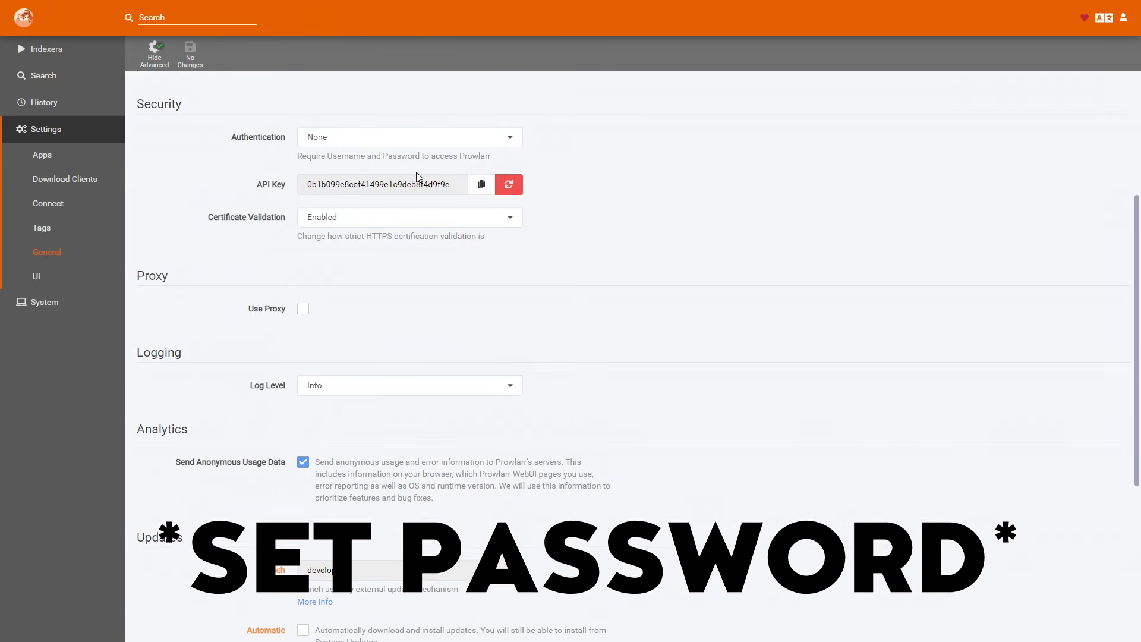
scroll(416, 208, "down", 5)
Check the UI settings and the system pages for status, tasks, backup, updates and log files.
left_click(38, 282)
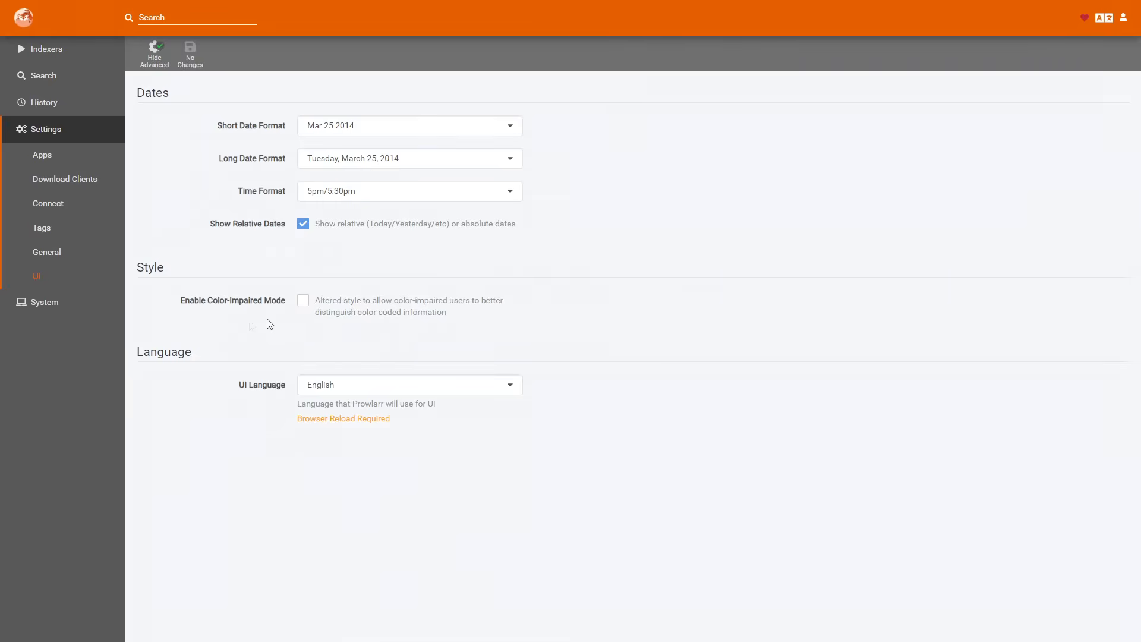
left_click(65, 302)
left_click(56, 185)
left_click(51, 218)
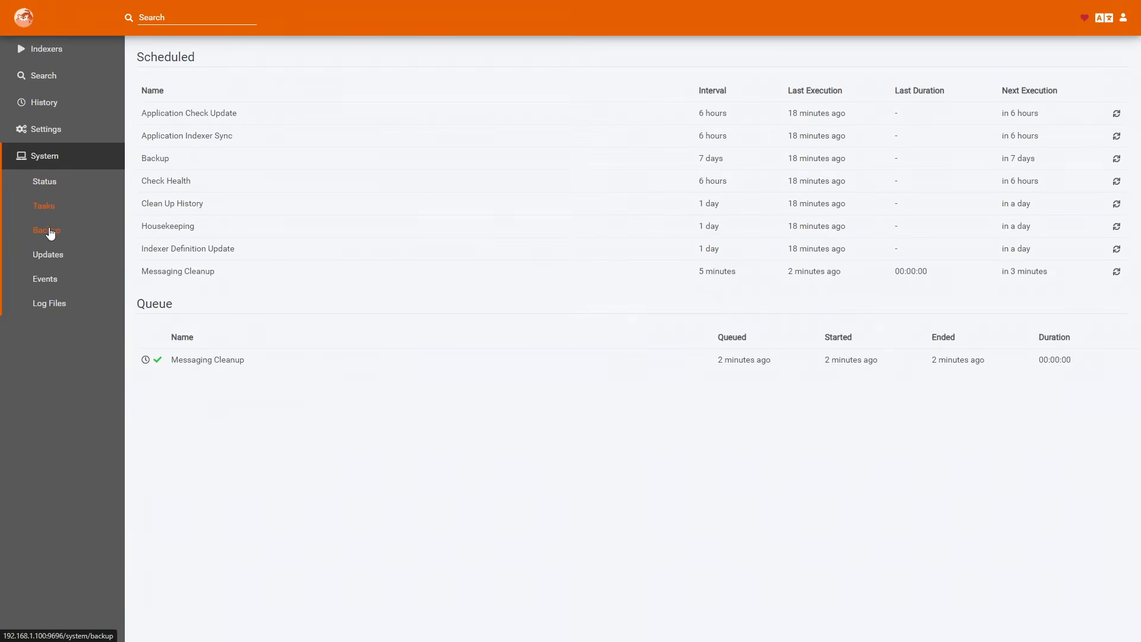
left_click(52, 230)
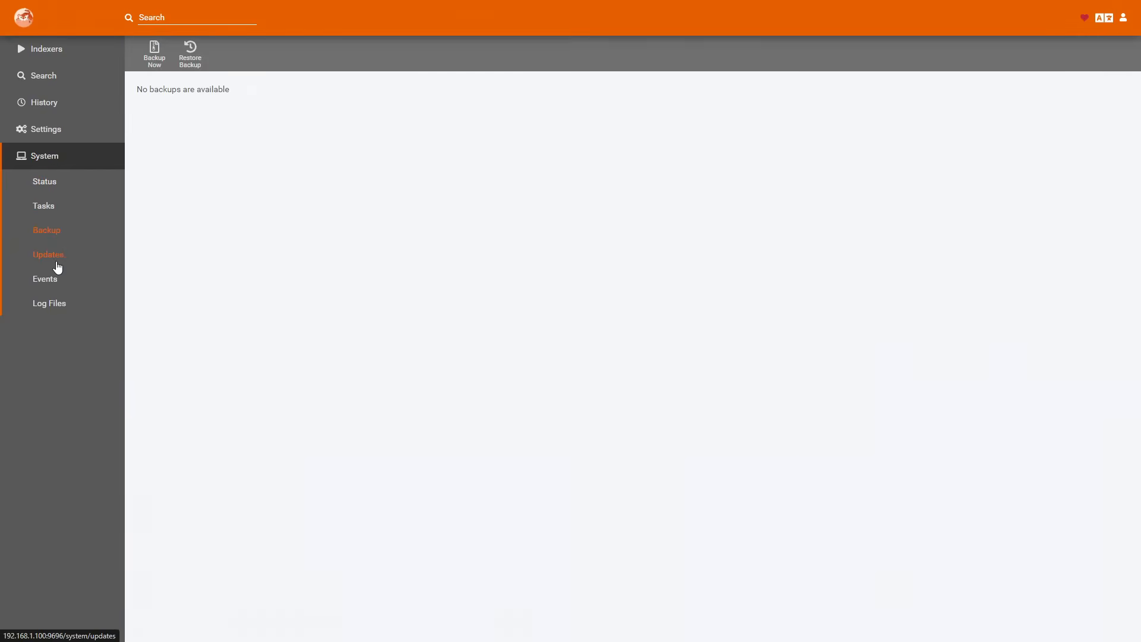
left_click(55, 256)
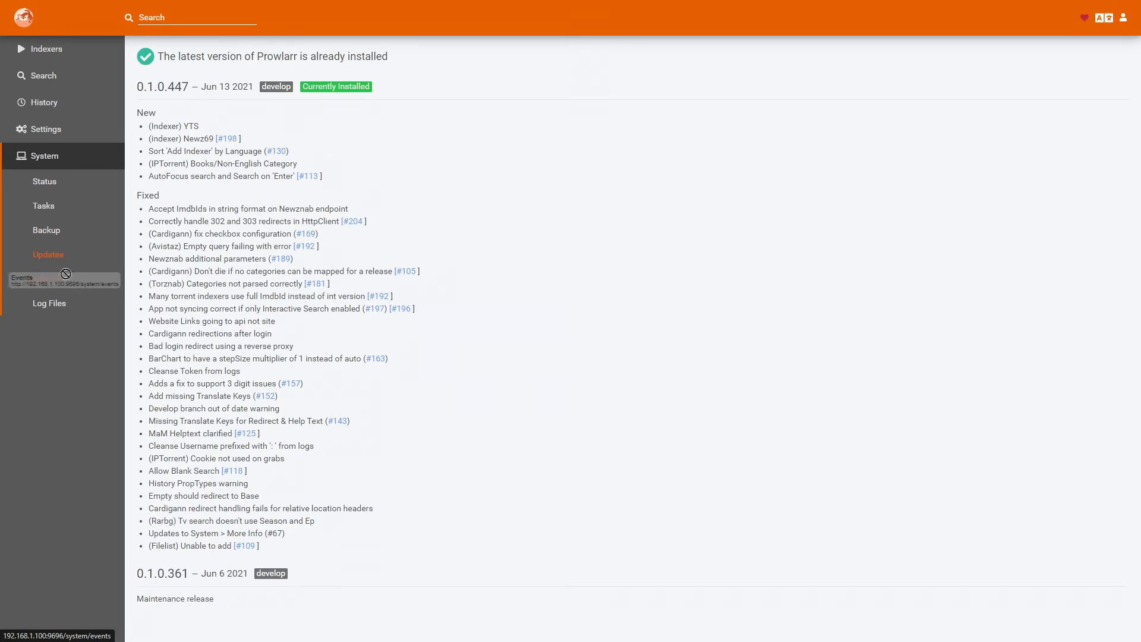
left_click(60, 306)
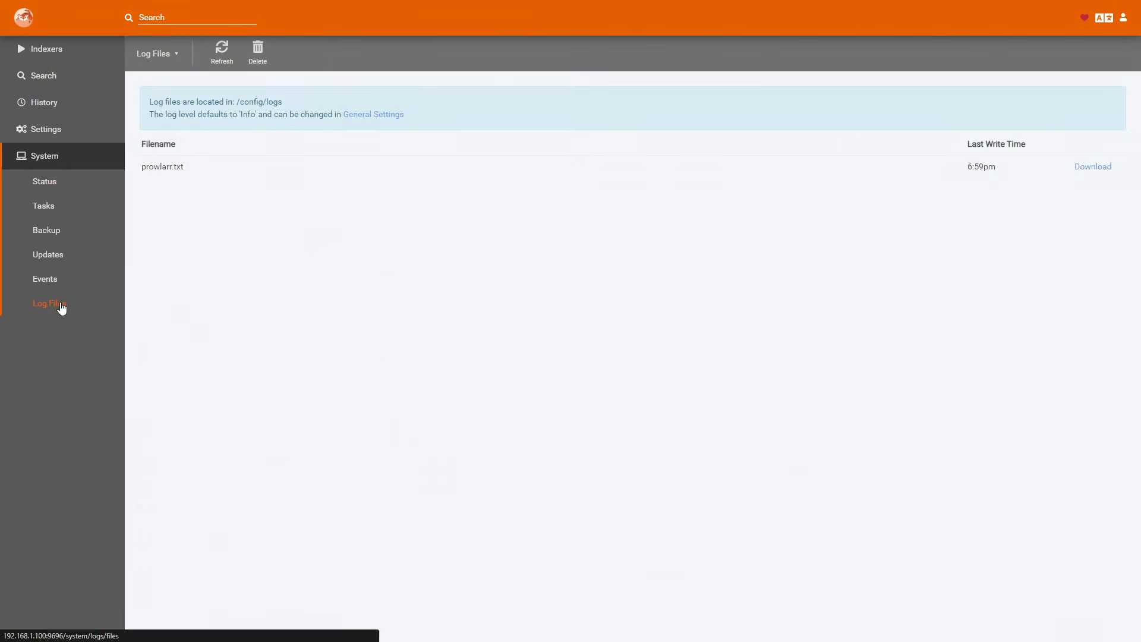